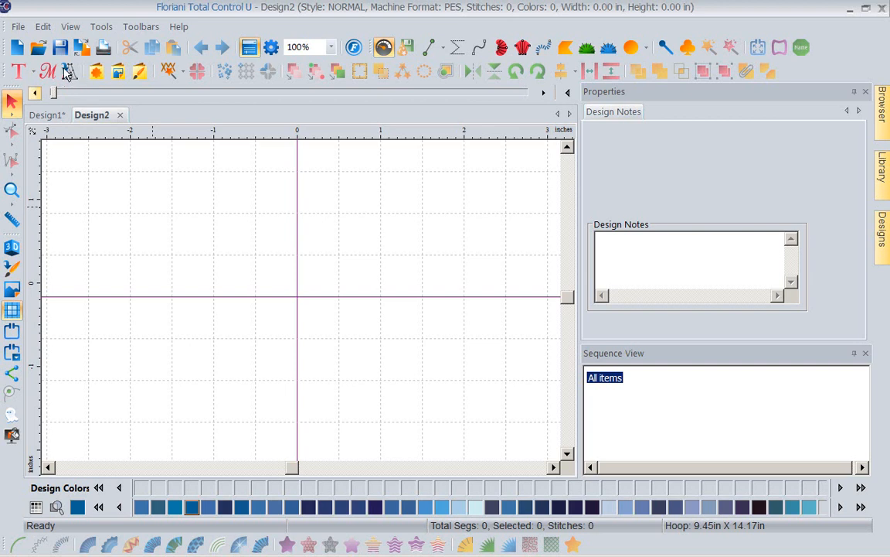
Step: Place a monogram above the horizontal axis and change its letters to a single K
click(47, 72)
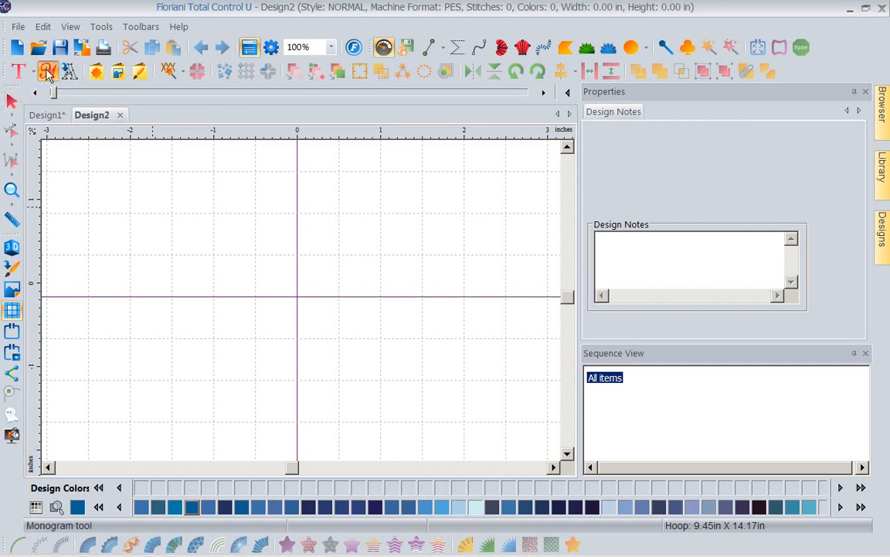
click(304, 269)
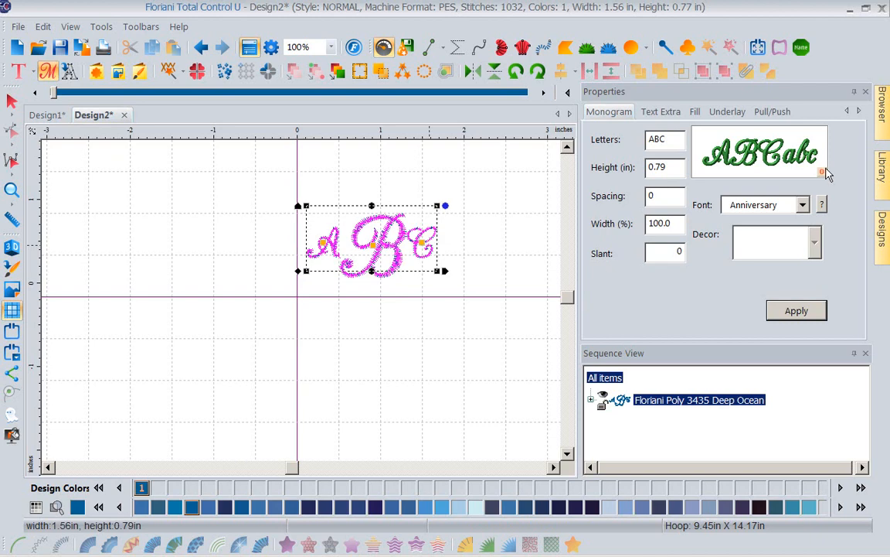
click(608, 139)
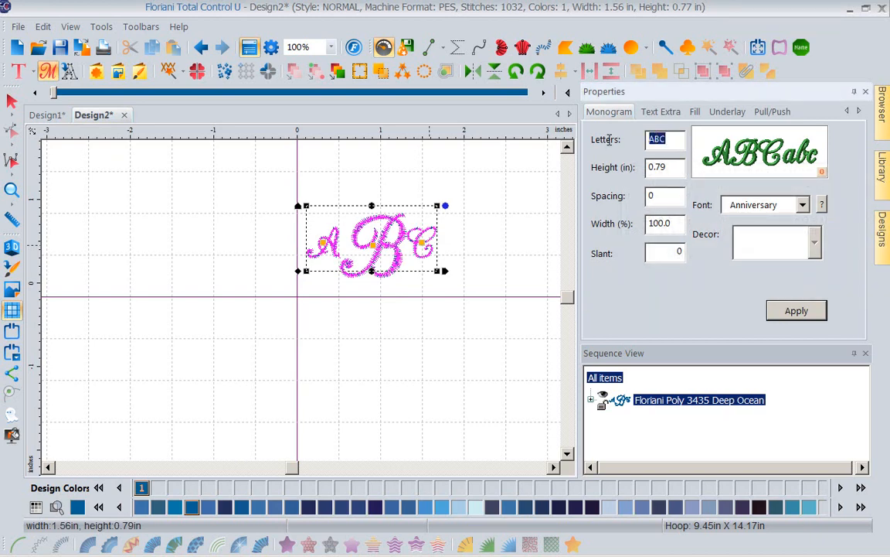
text(K)
click(786, 312)
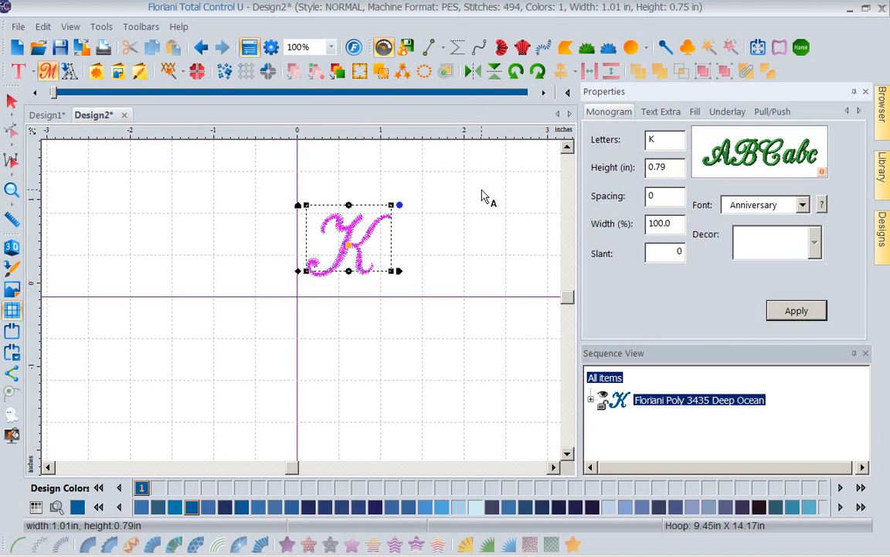
Step: Start a Circle Template from the K monogram and set the object count to 12
click(425, 72)
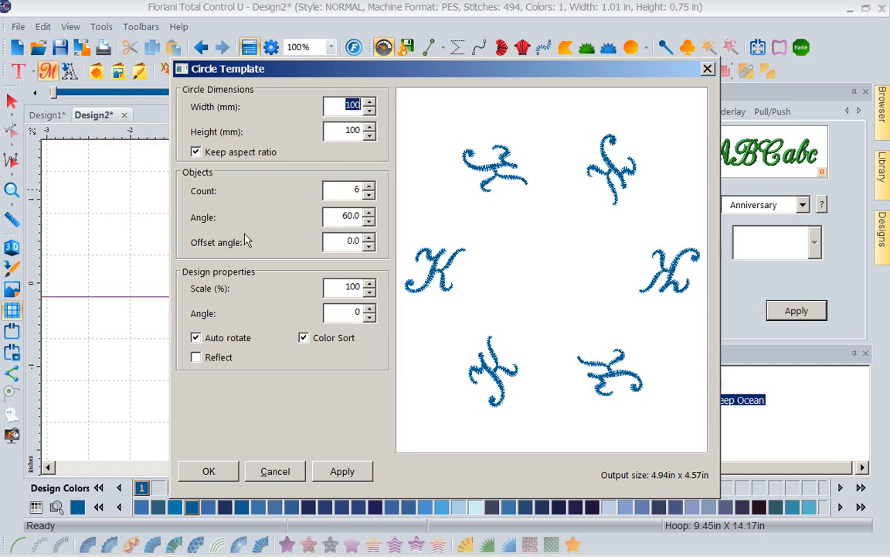
double_click(363, 190)
text(12)
click(343, 474)
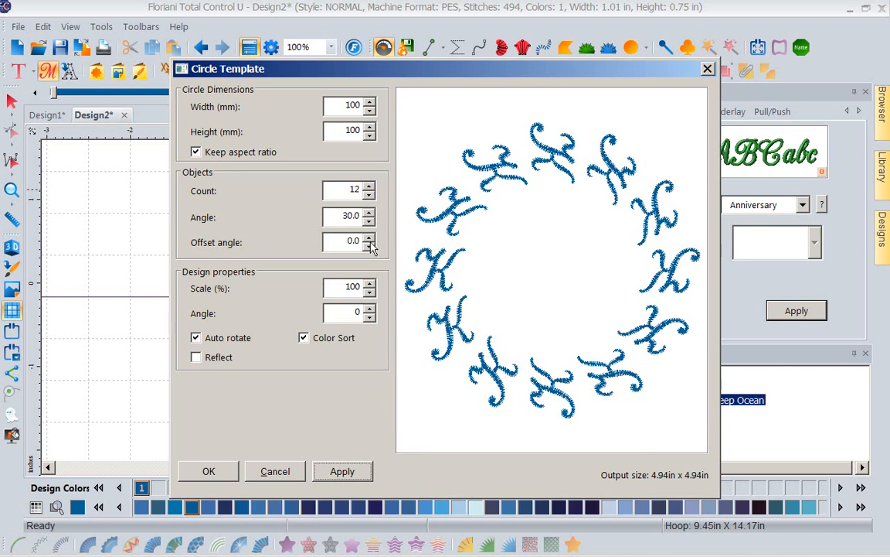
Step: Try circle offset angles up to 33 and reset the offset angle to 0
click(369, 237)
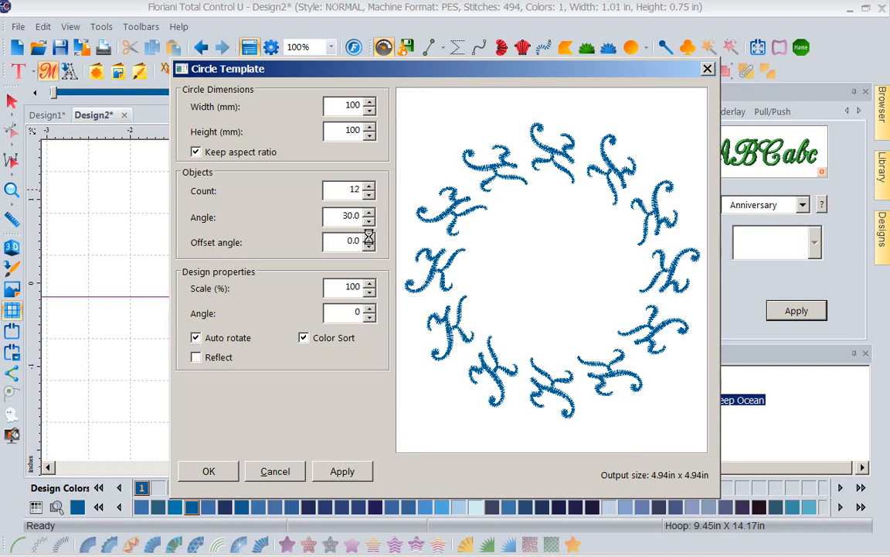
click(369, 237)
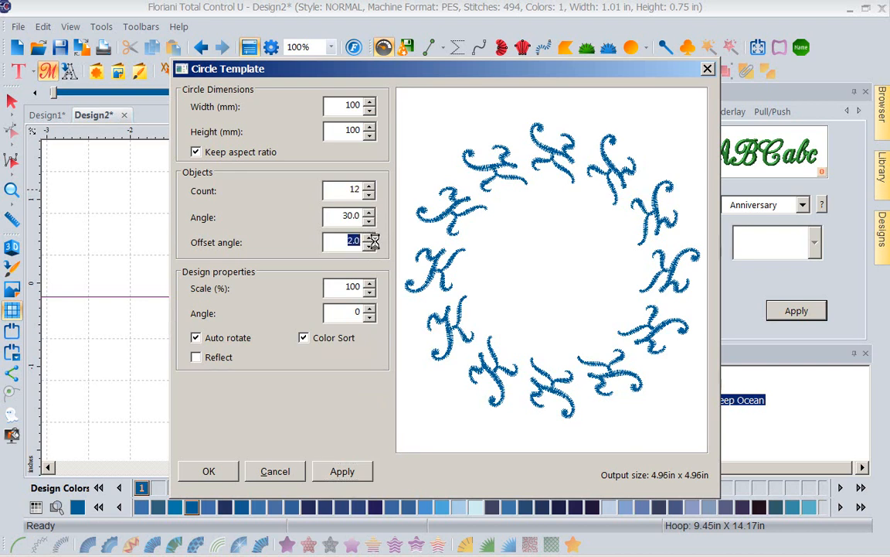
click(369, 238)
click(370, 237)
click(369, 237)
click(370, 238)
click(369, 237)
scroll(332, 242, up, 1)
scroll(332, 242, up, 1)
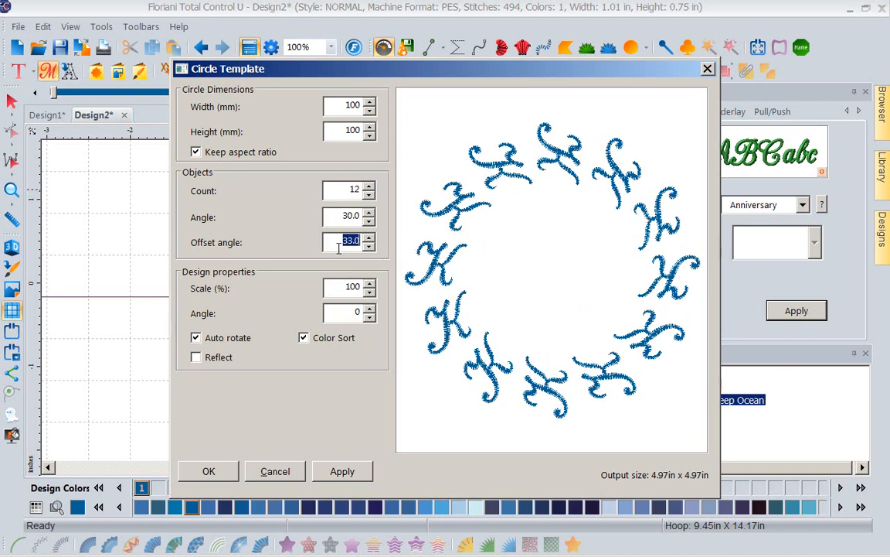
text(0)
Step: Set the design angle of the repeated K letters to 133, accept the circle template and deselect the resulting ring
click(370, 312)
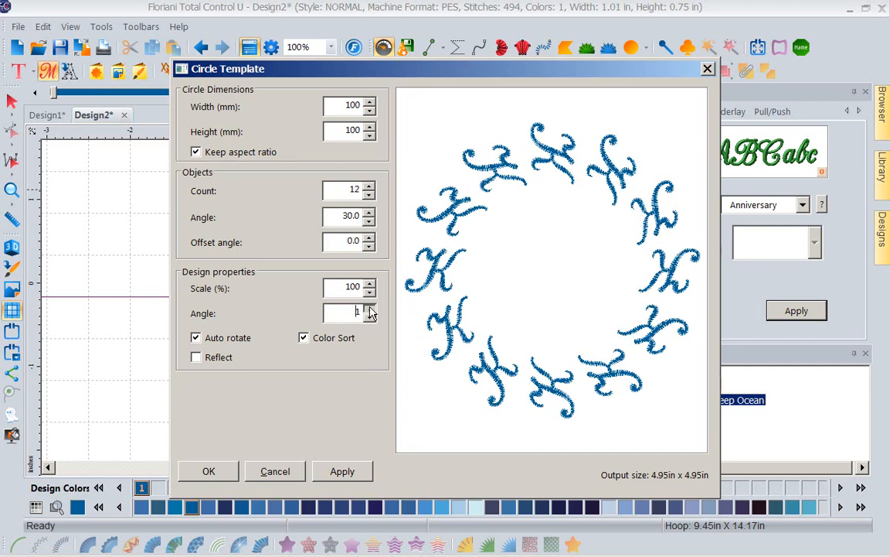
click(370, 308)
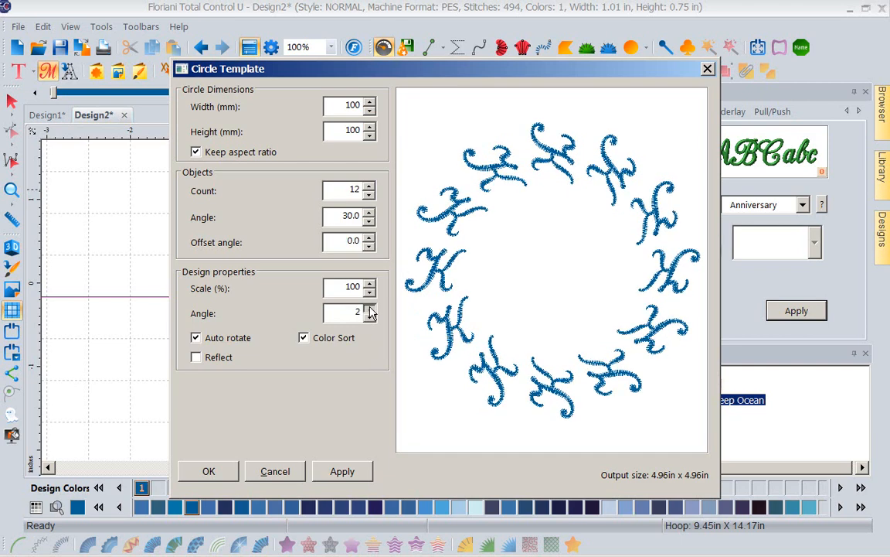
click(371, 309)
click(370, 309)
click(371, 309)
click(370, 310)
click(370, 309)
click(370, 309)
click(370, 309)
click(371, 310)
click(370, 309)
click(370, 309)
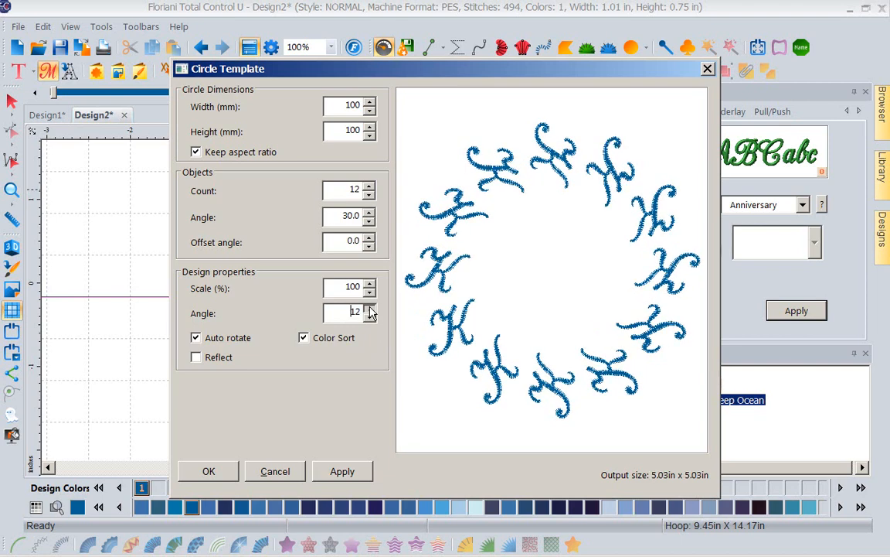
click(370, 309)
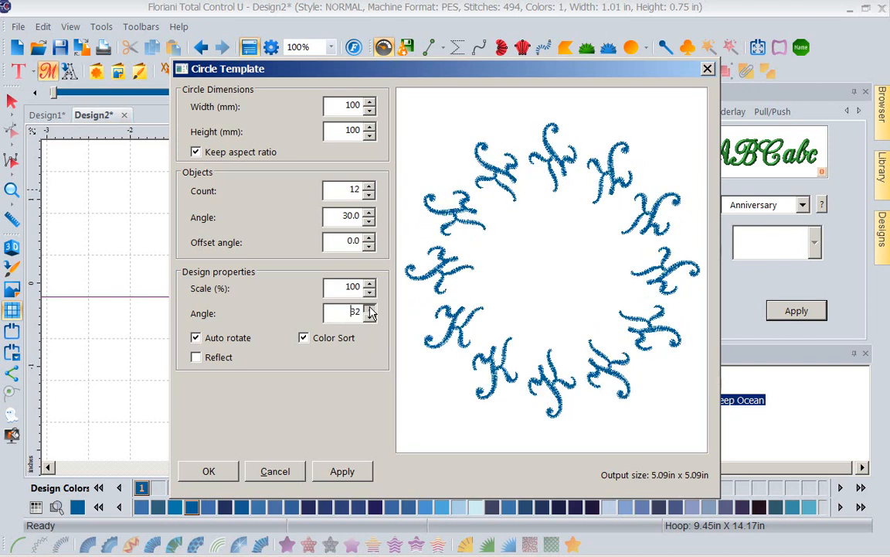
click(370, 309)
click(370, 309)
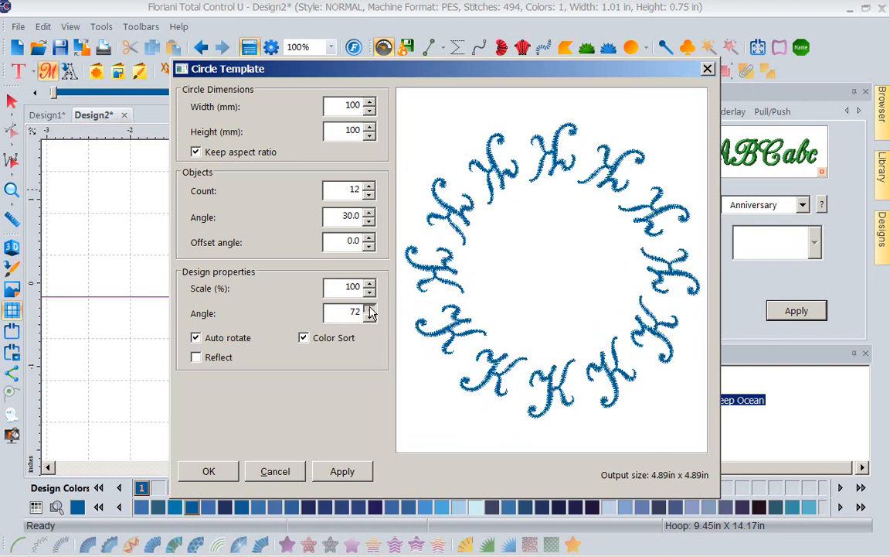
click(370, 307)
click(369, 307)
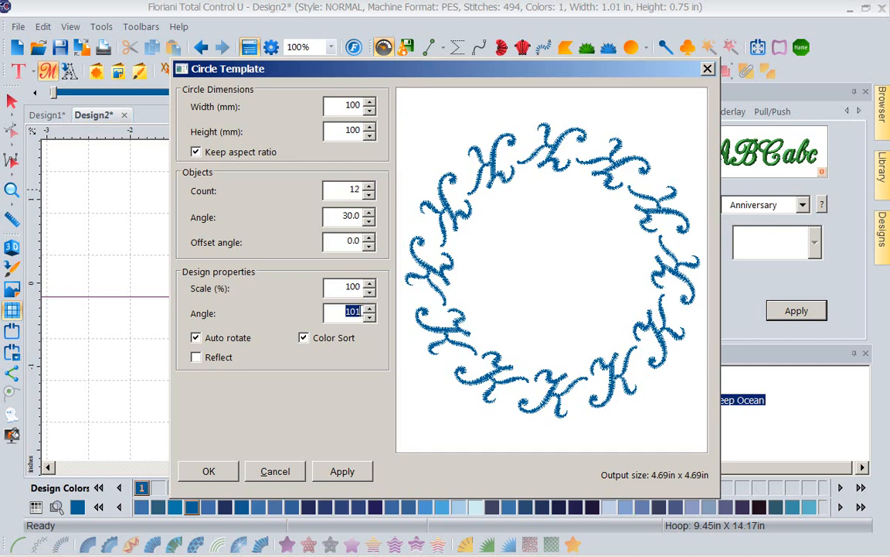
click(370, 308)
click(369, 308)
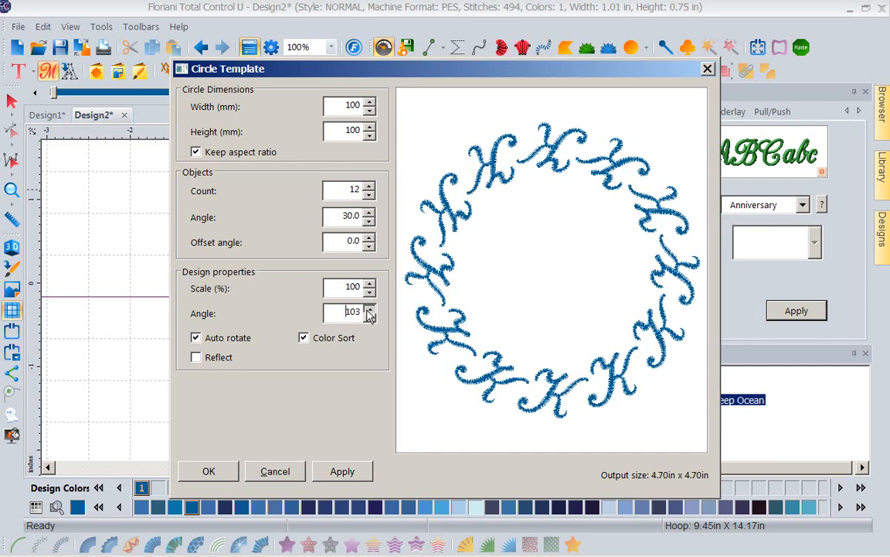
click(369, 308)
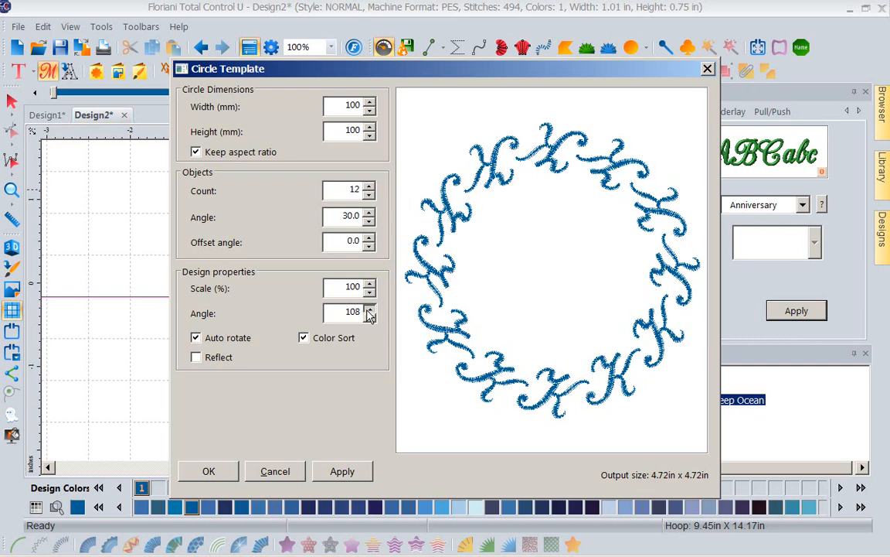
click(370, 308)
click(369, 309)
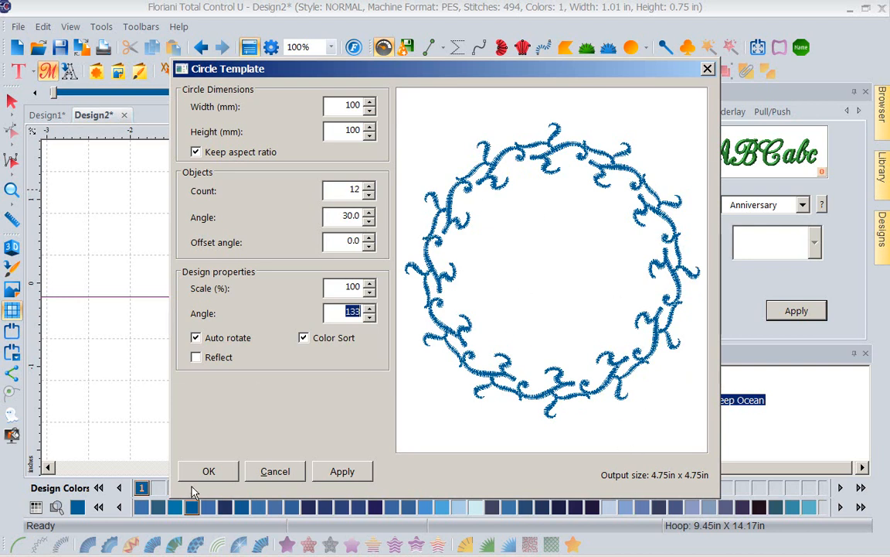
click(207, 471)
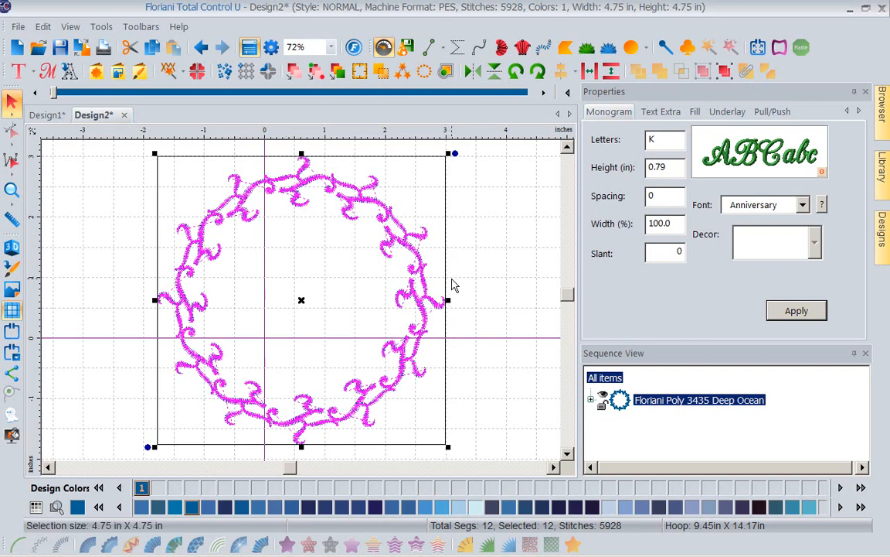
click(454, 285)
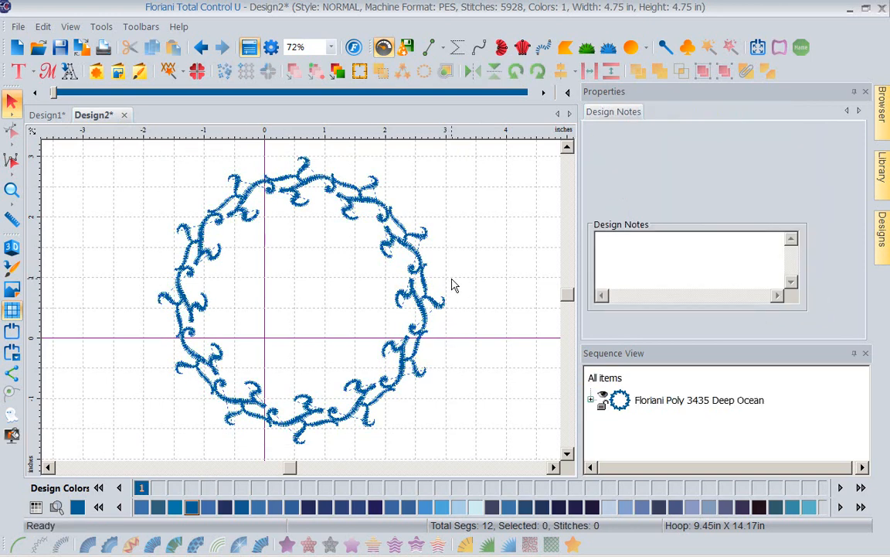
Step: Choose the Floriani Poly 307 Rocket Blue thread and place a new monogram inside the ring
click(225, 507)
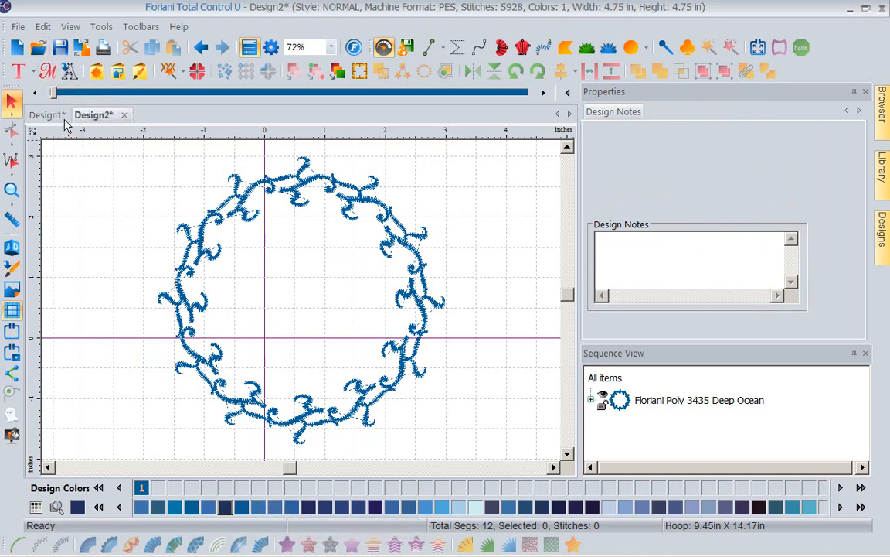
click(48, 72)
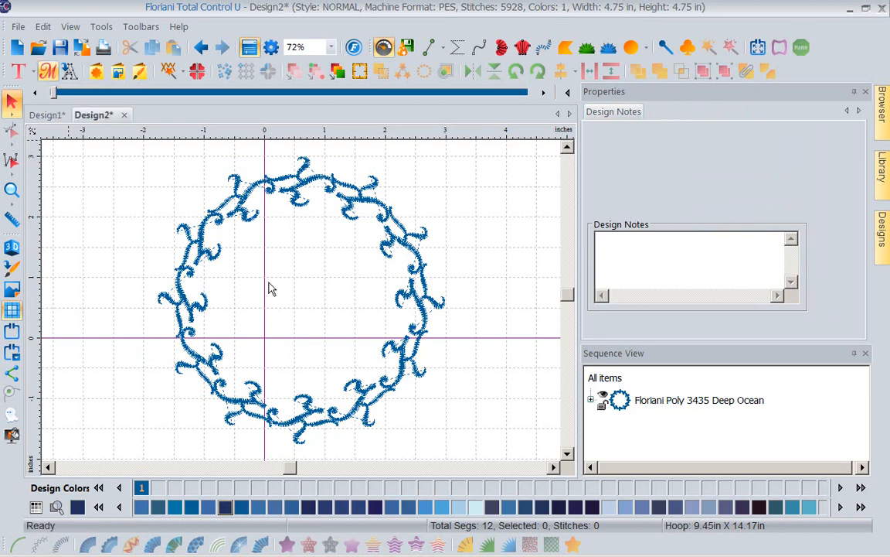
click(48, 71)
click(302, 307)
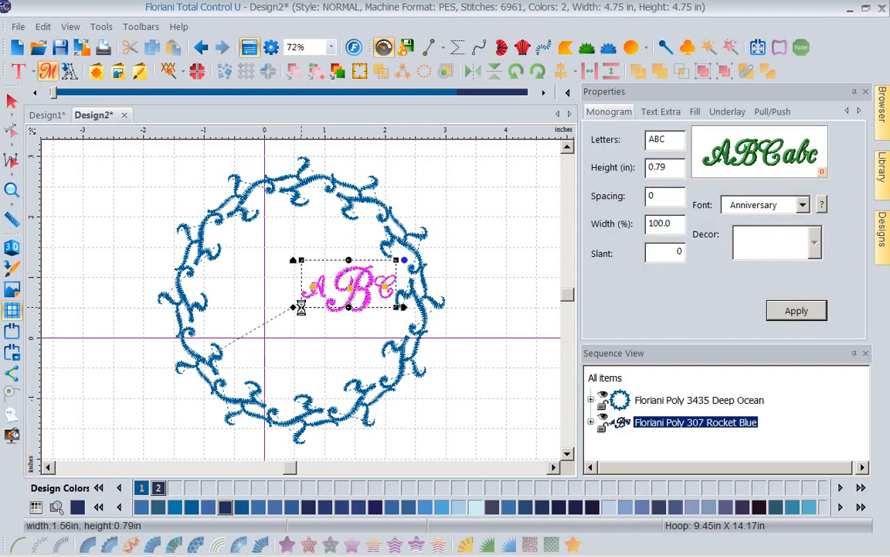
Step: Change the new monogram's letters to Q and set its height to 1.5 in
drag(672, 141, 573, 137)
text(Q)
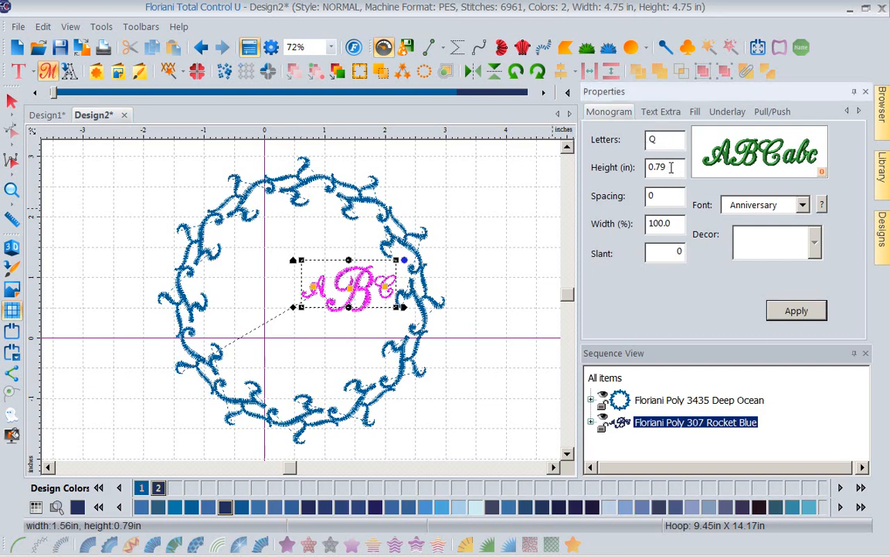
drag(671, 167, 579, 171)
text(1.5)
click(795, 312)
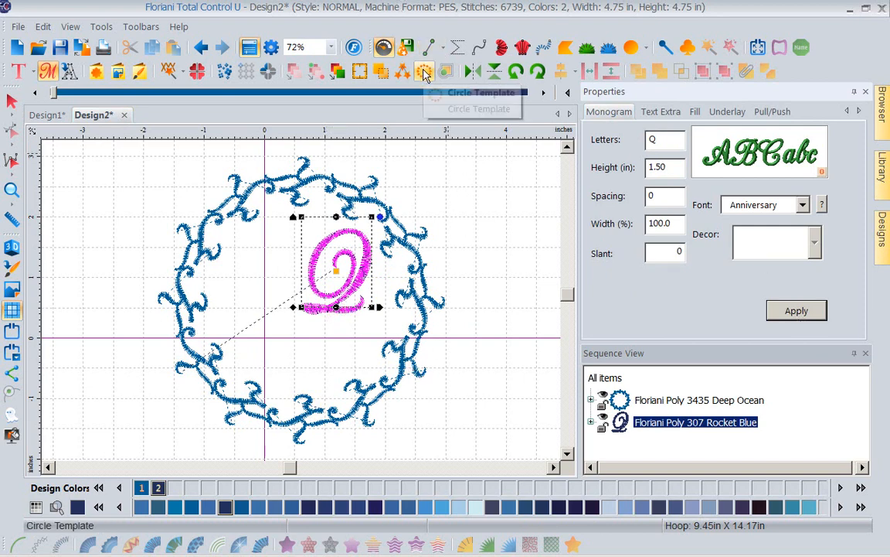
Step: Apply Corners Repeat to the Q monogram with an angle of 195
click(270, 76)
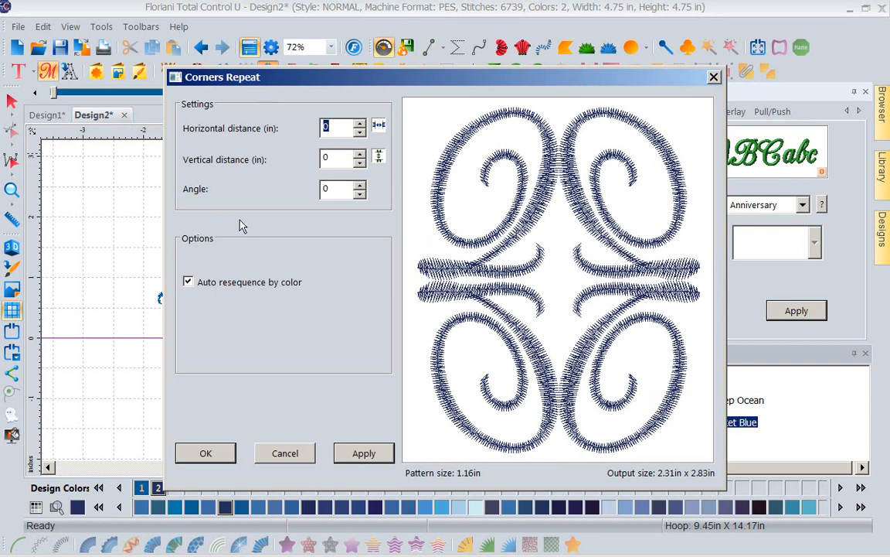
click(362, 186)
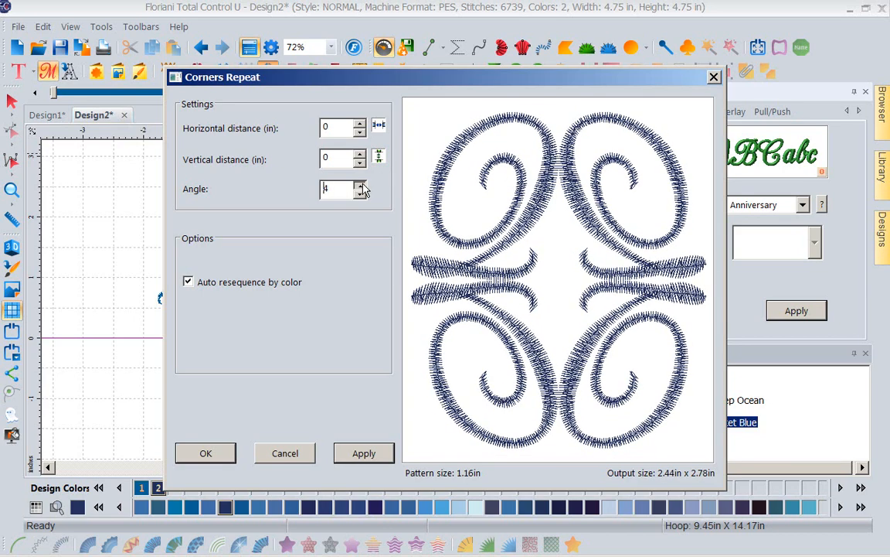
drag(362, 187, 360, 195)
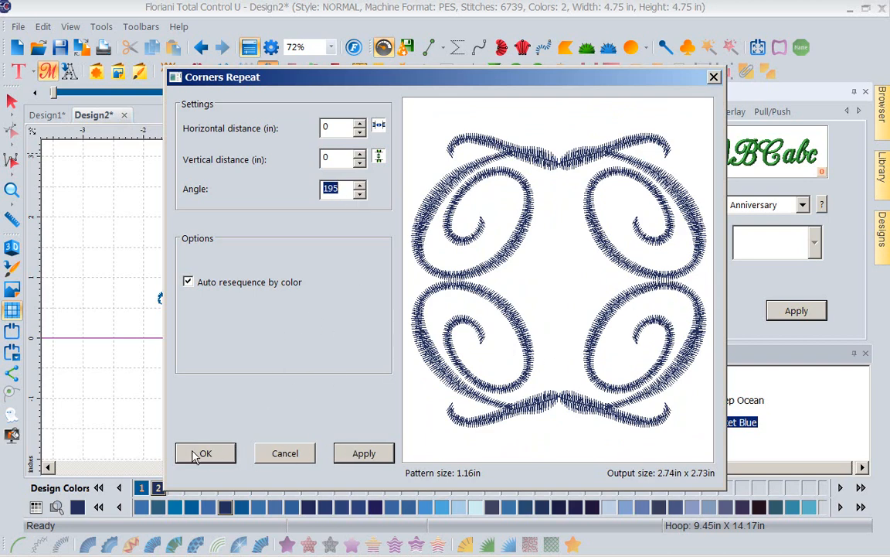
click(221, 454)
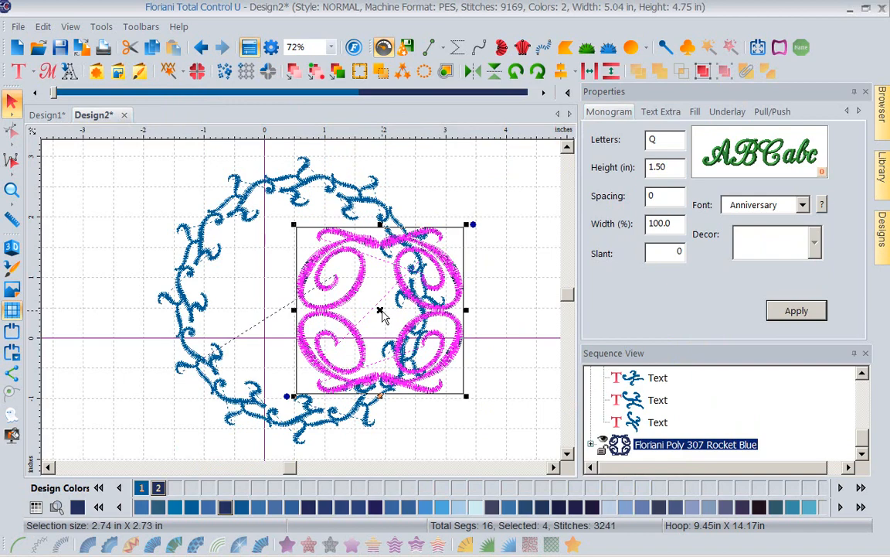
Step: Shrink the four-Q motif to about 2.34 by 2.33 in and centre it inside the K ring
drag(380, 313, 303, 303)
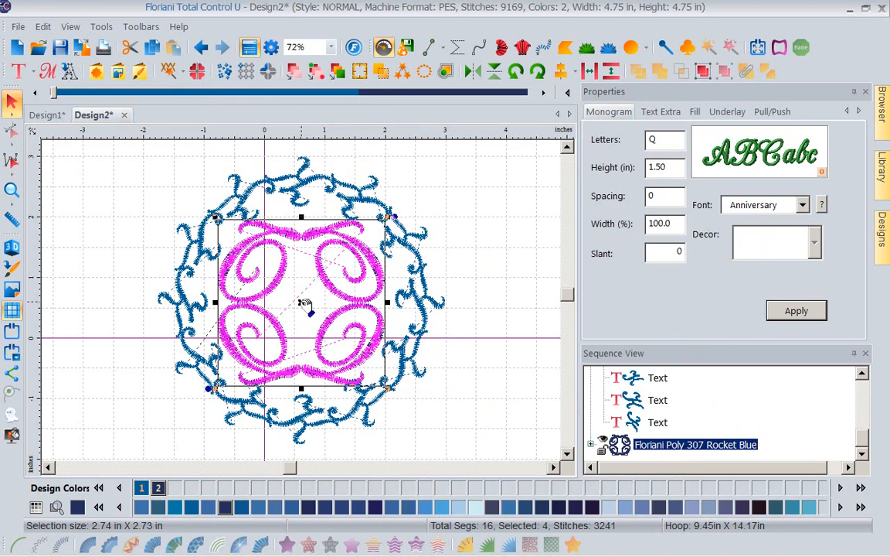
drag(305, 303, 308, 303)
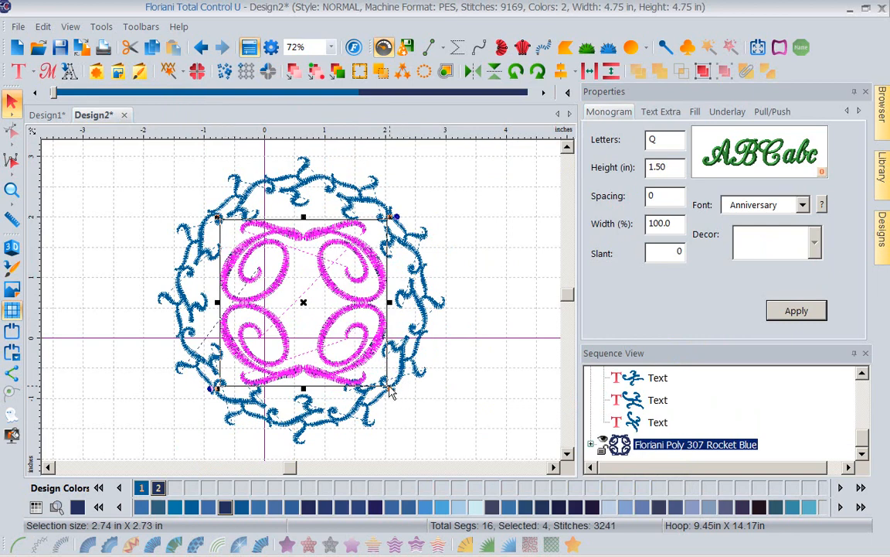
drag(390, 387, 365, 363)
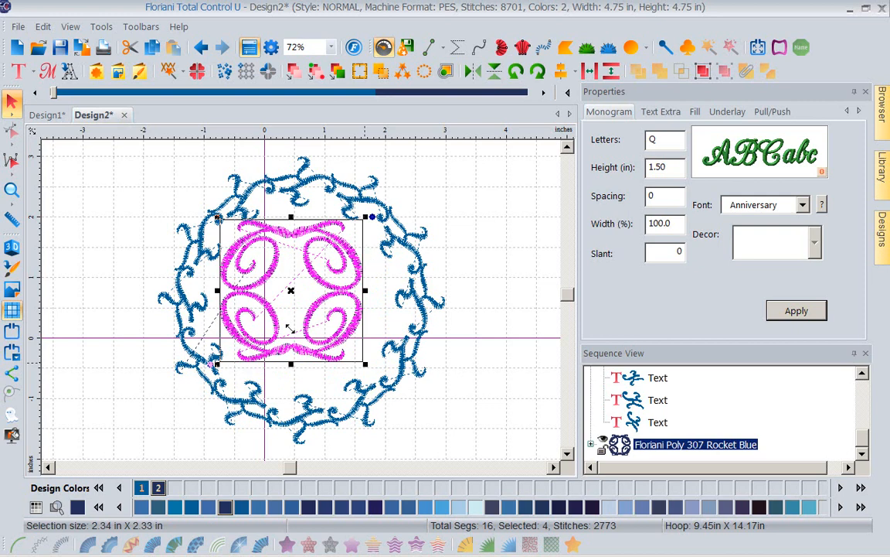
drag(293, 303, 314, 309)
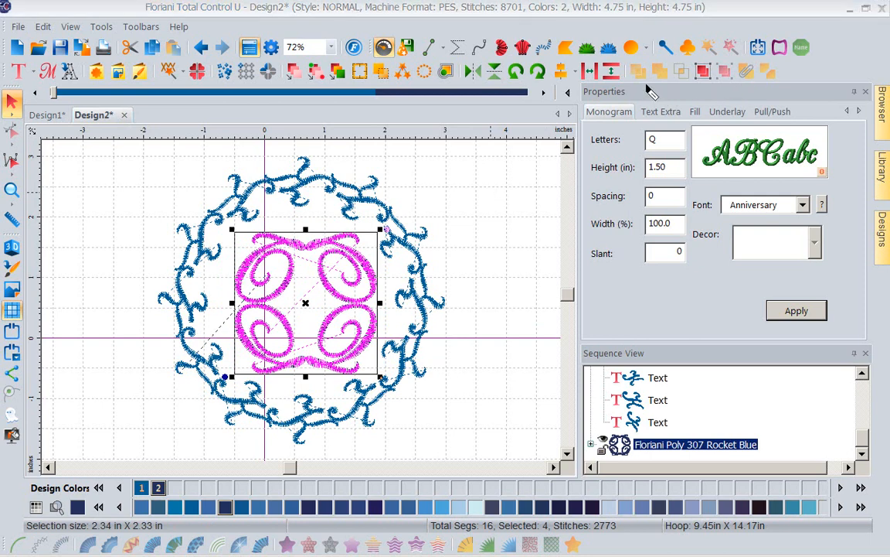
mouse_move(650, 91)
mouse_down()
mouse_move(787, 88)
mouse_move(712, 89)
mouse_move(692, 70)
mouse_move(728, 70)
mouse_move(723, 80)
mouse_up()
key(Escape)
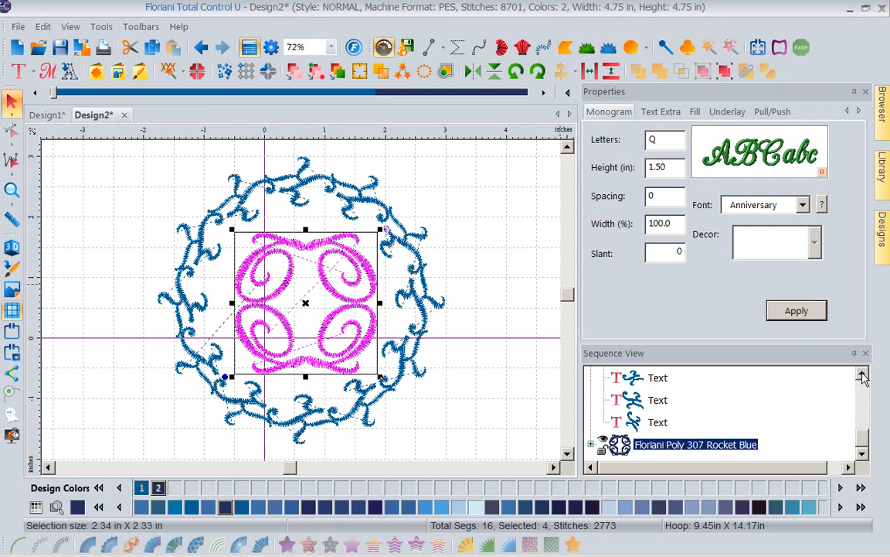
Step: Group all the K letters of the Floriani Poly 3435 Deep Ocean ring into one object
click(863, 375)
drag(655, 382, 862, 379)
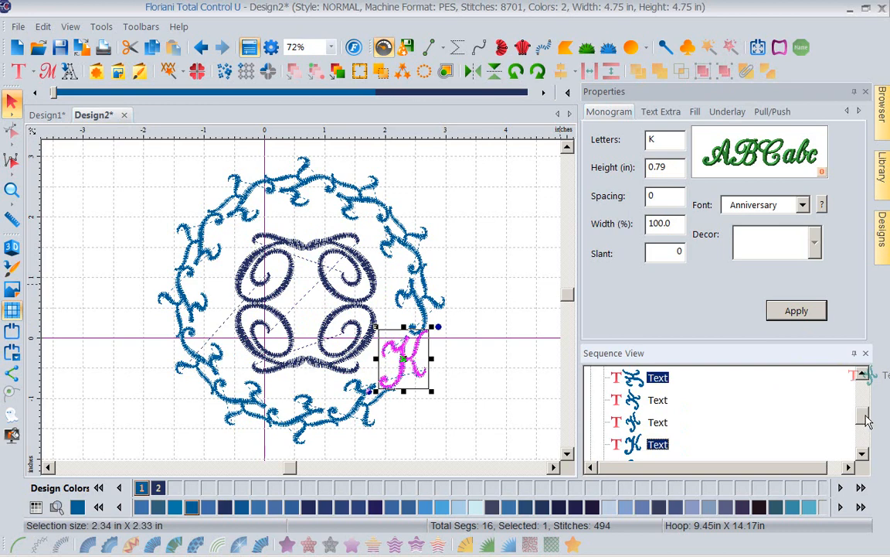
drag(863, 418, 864, 357)
click(694, 390)
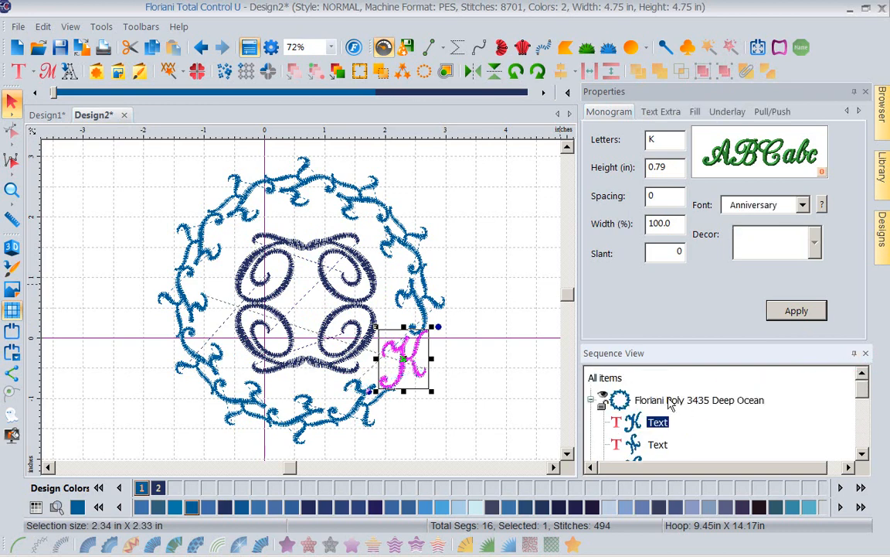
click(669, 401)
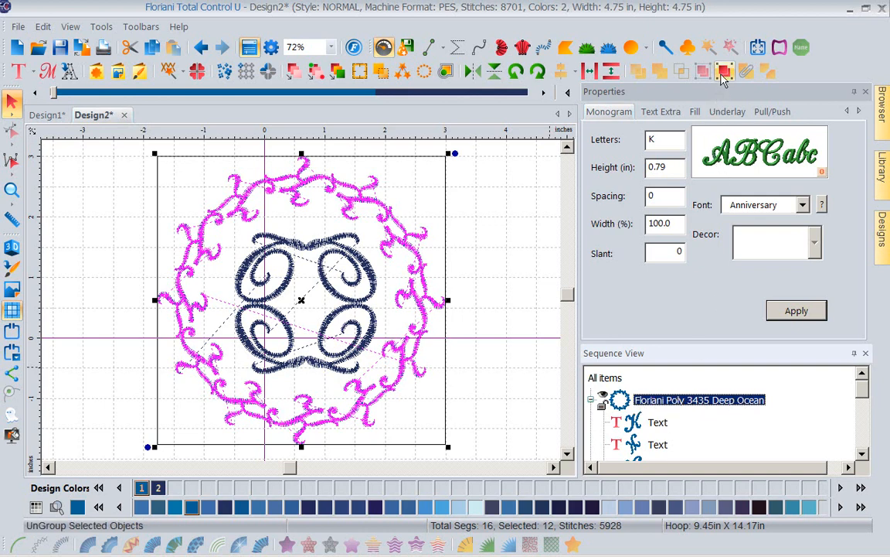
click(646, 404)
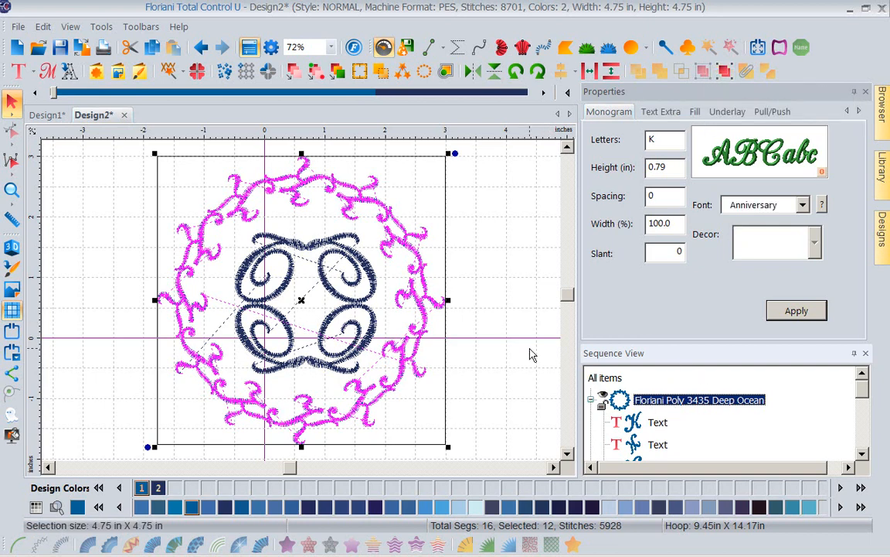
click(371, 290)
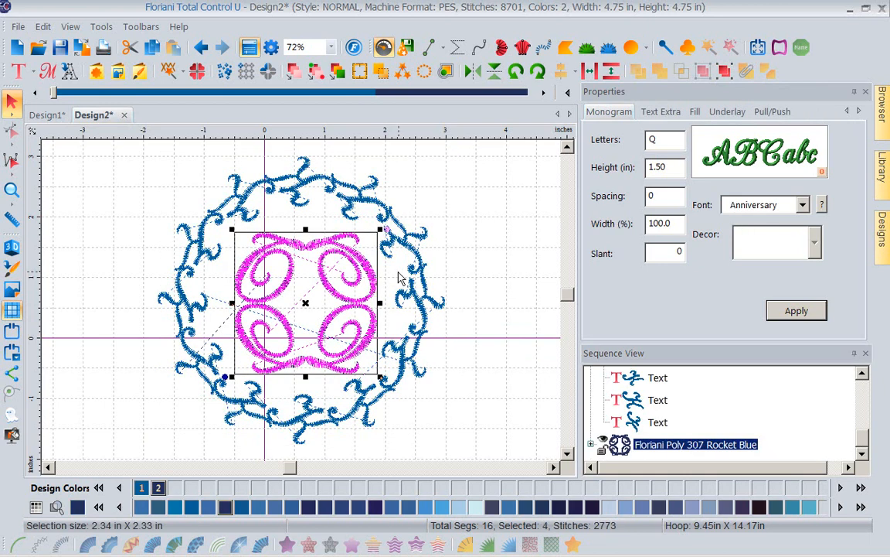
click(415, 270)
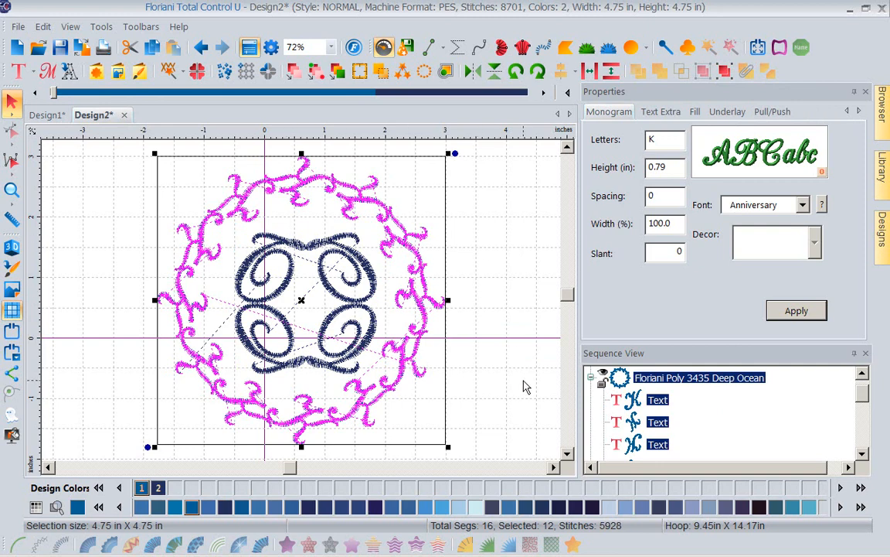
Step: Align the K ring and the Q motif to each other's horizontal and vertical centres
scroll(862, 391, up, 1)
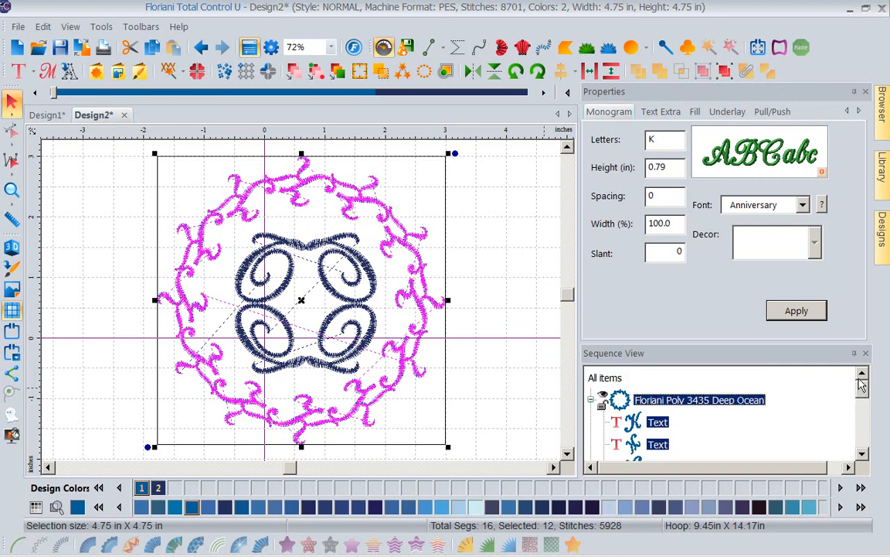
click(606, 378)
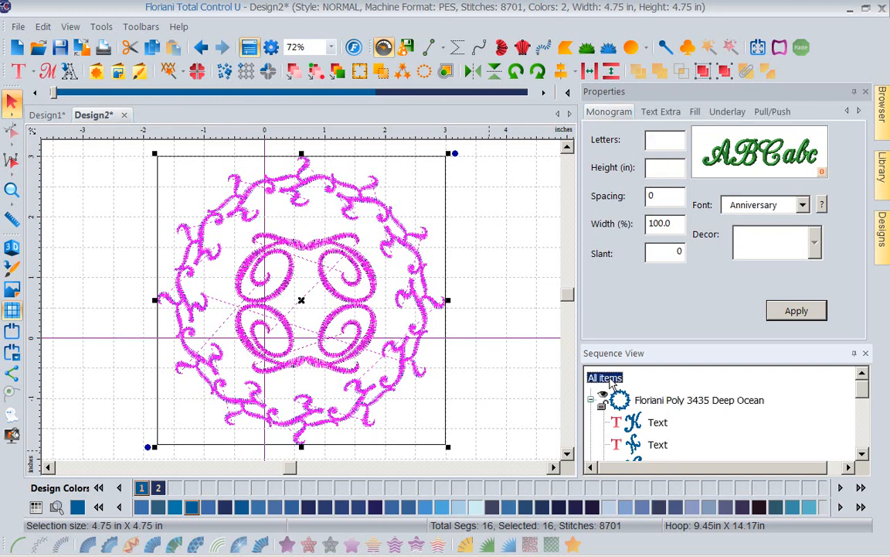
click(576, 78)
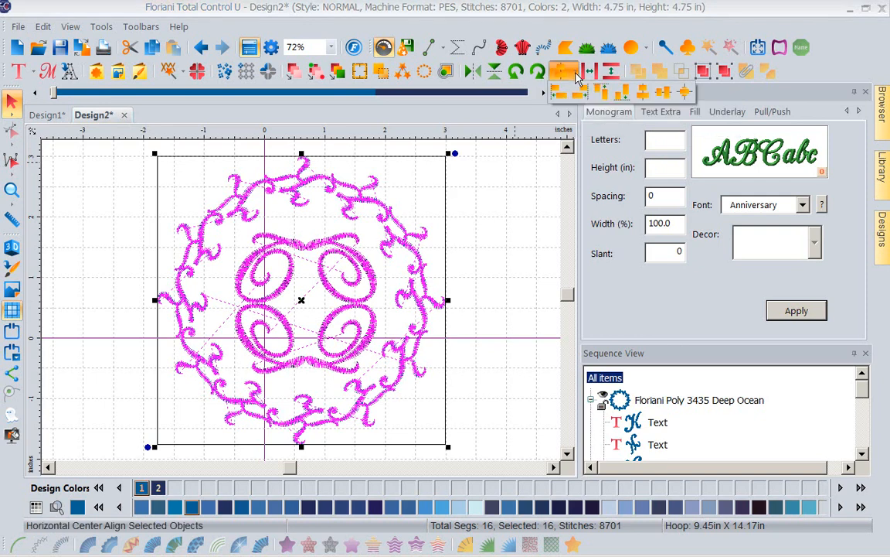
click(665, 94)
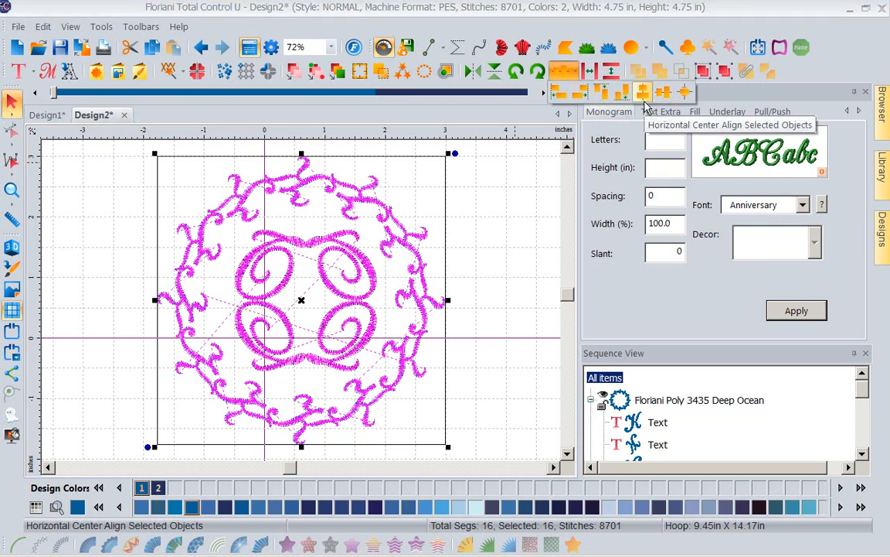
click(645, 101)
click(499, 232)
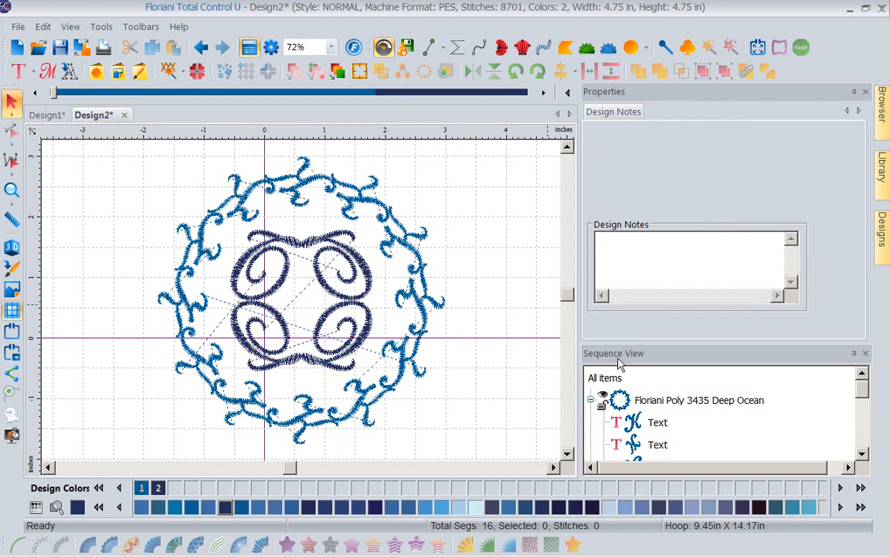
Step: Check the K ring's size and draw an ellipse about 3.64 by 3.39 in over the design
click(673, 400)
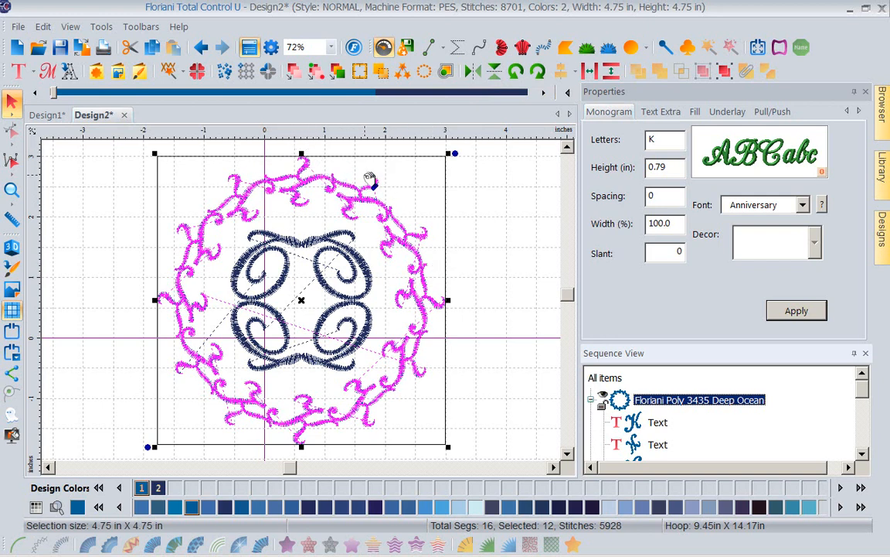
click(498, 244)
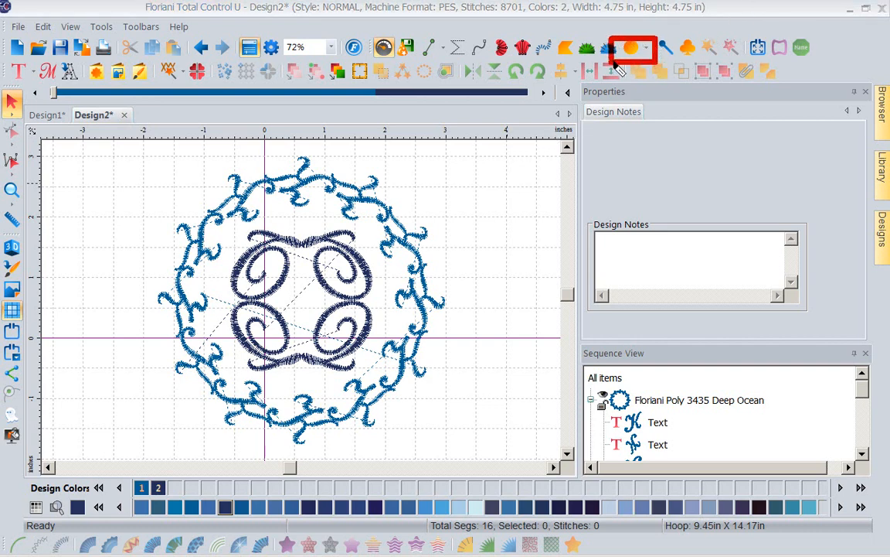
click(632, 48)
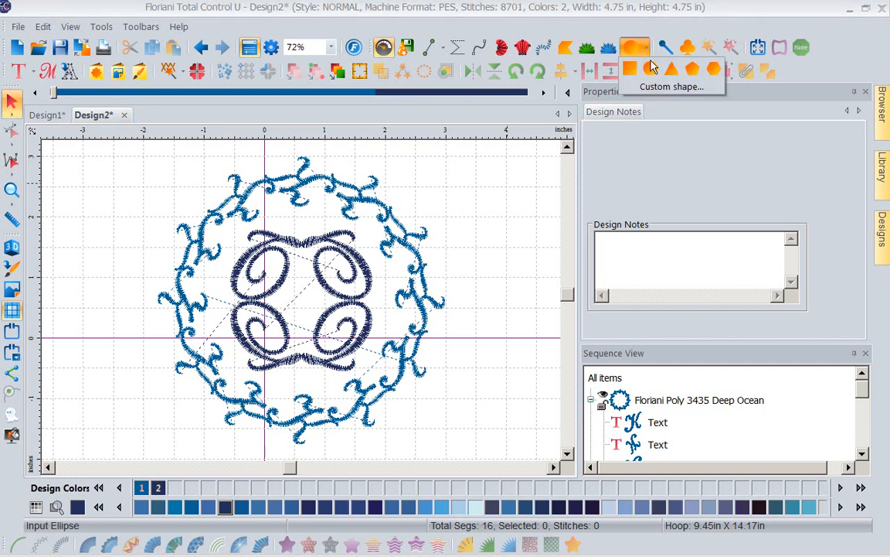
click(651, 72)
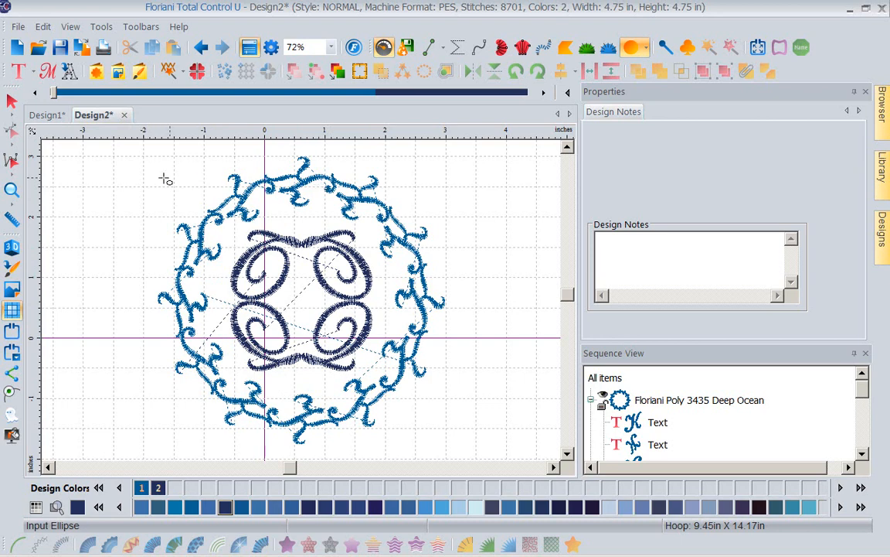
drag(147, 168, 369, 375)
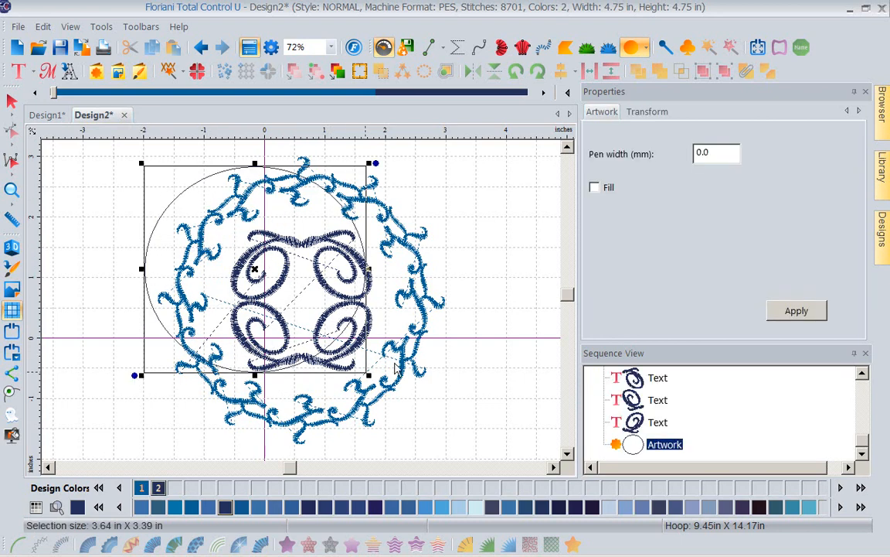
key(Escape)
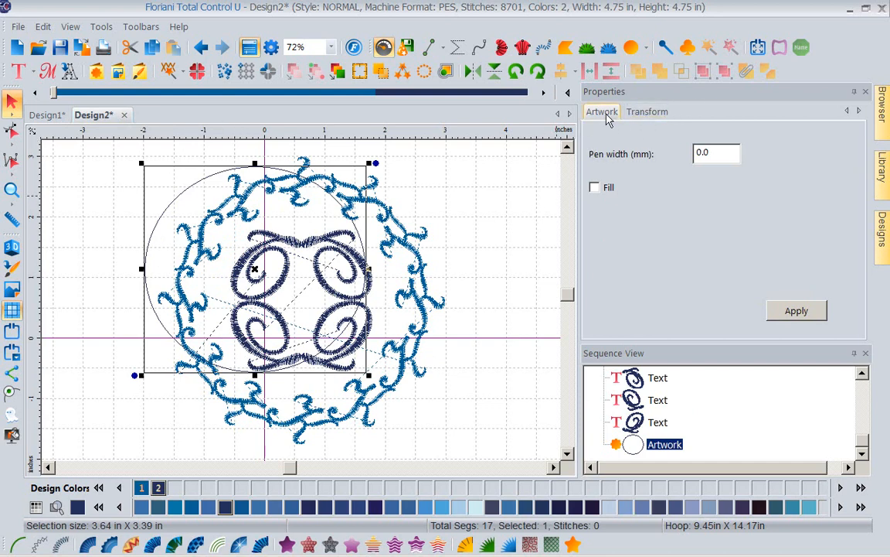
Step: Set the ellipse's width and height both to 4.78 in to make it a circle
click(648, 114)
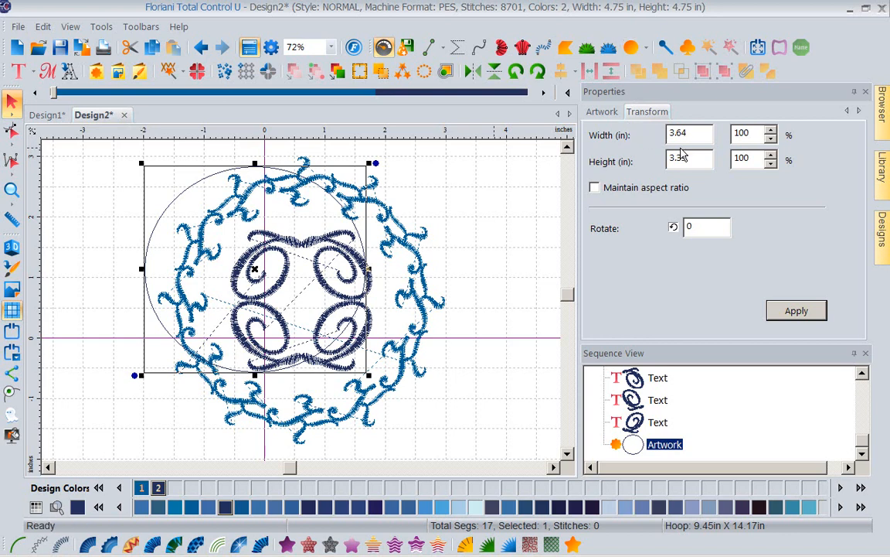
drag(690, 133, 608, 146)
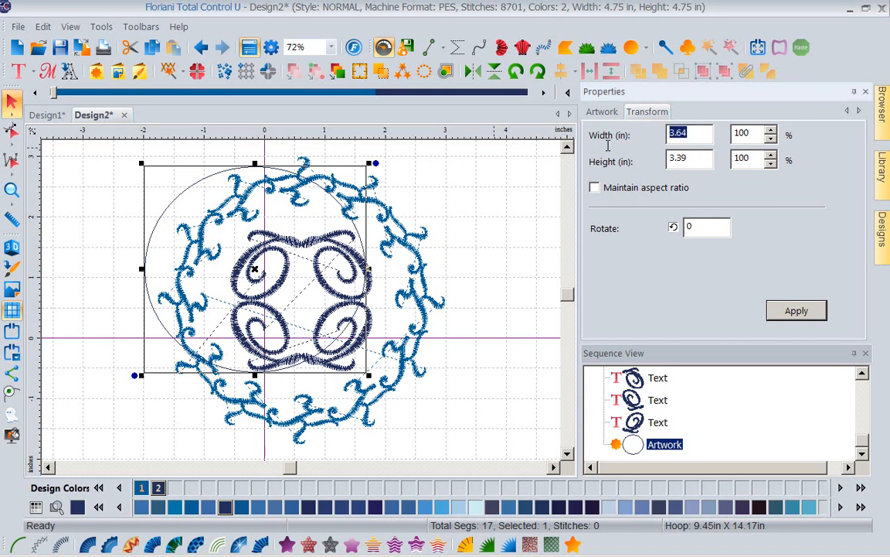
text(4.78)
drag(694, 158, 565, 156)
text(4)
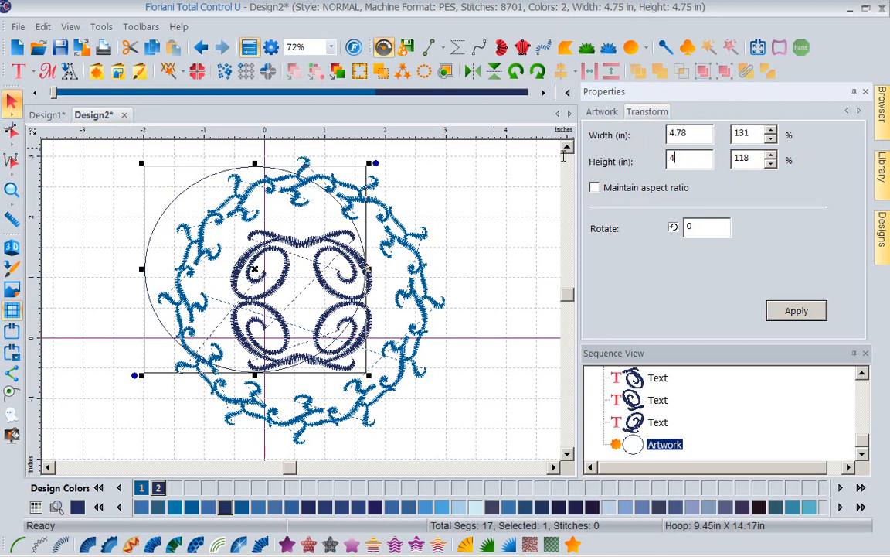
click(796, 313)
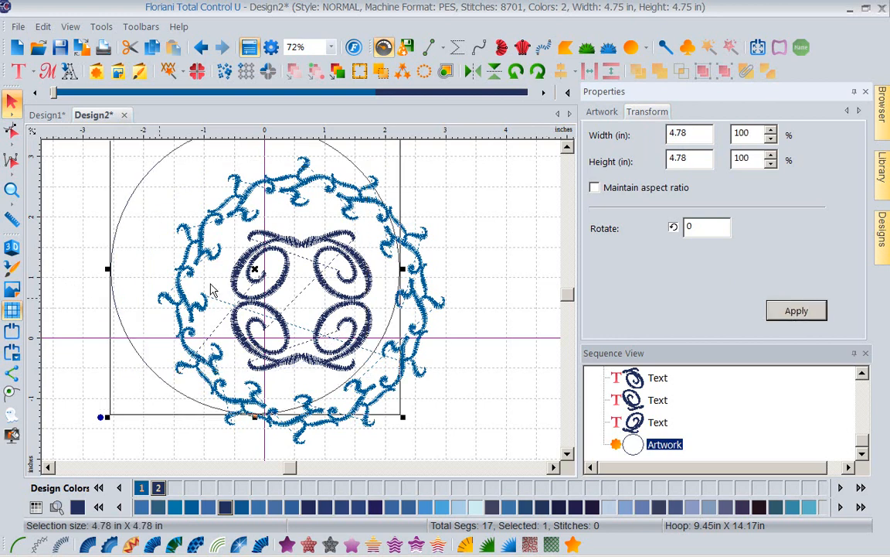
Step: Move the circle over the design and nudge it until it is centred around the K ring
drag(259, 271, 303, 298)
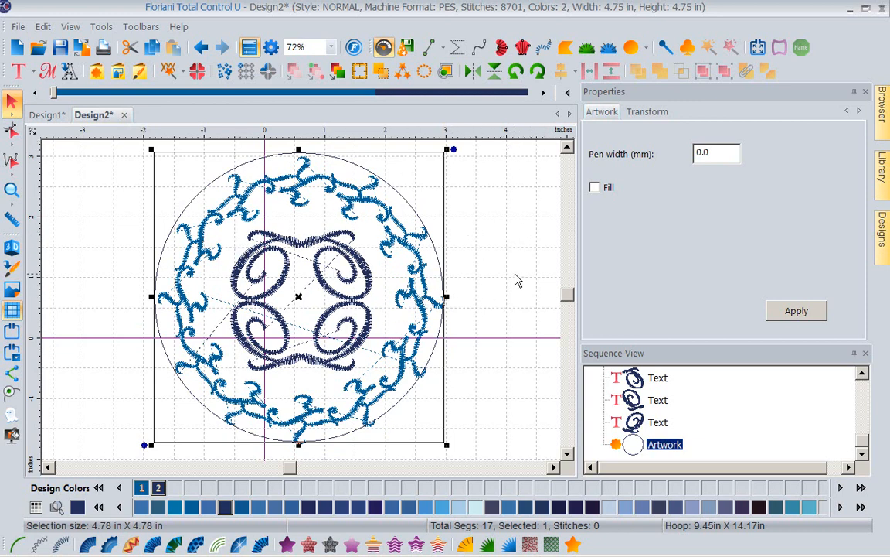
key(Right)
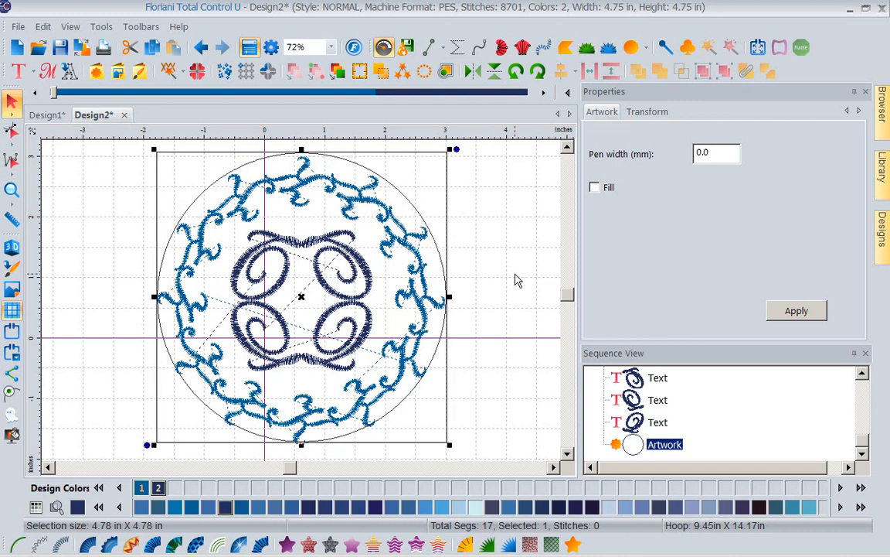
key(Down)
key(Down)
key(Down)
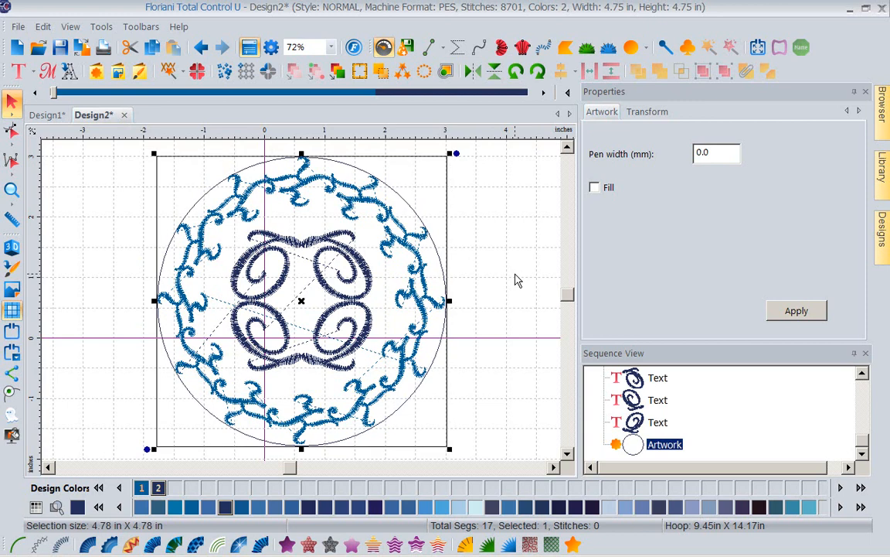
key(Up)
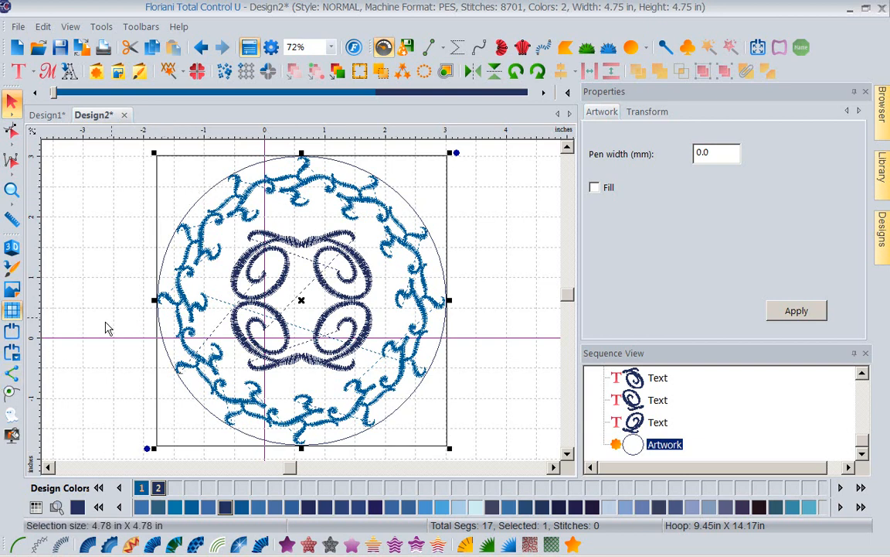
Step: Convert the circle to a run stitch and create 5 cascade ripple outlines around it with .30 in spacing
click(16, 545)
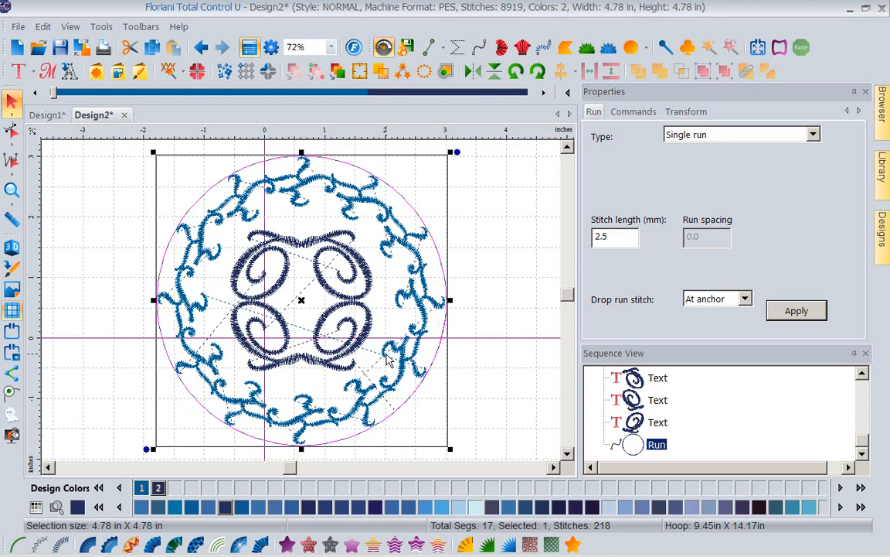
click(446, 72)
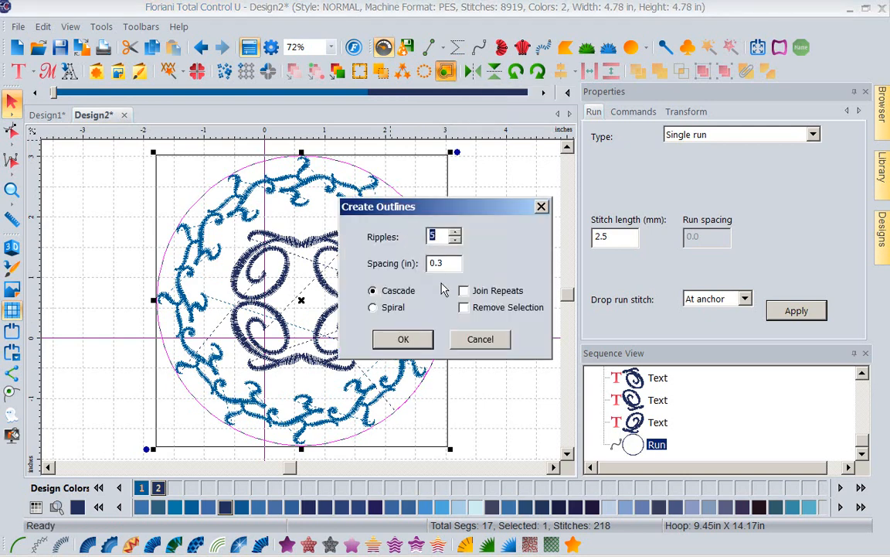
drag(453, 263, 403, 264)
click(402, 341)
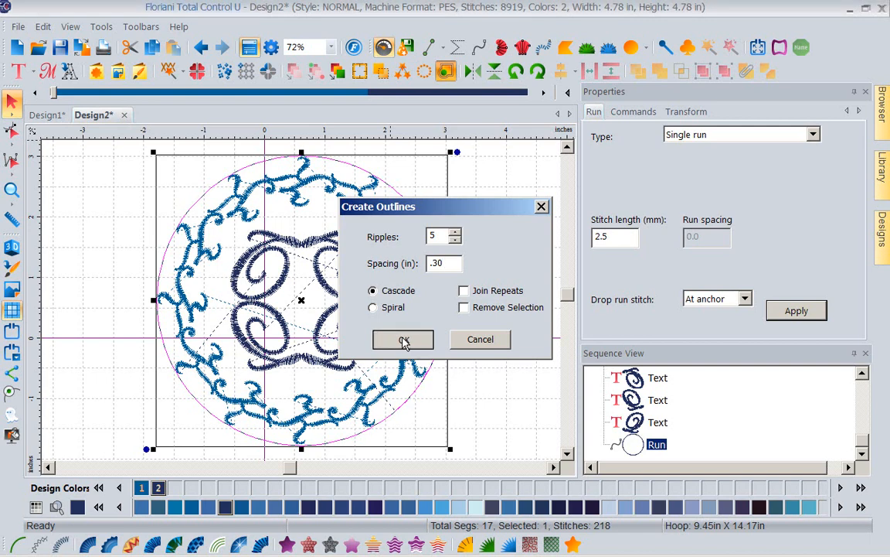
click(403, 341)
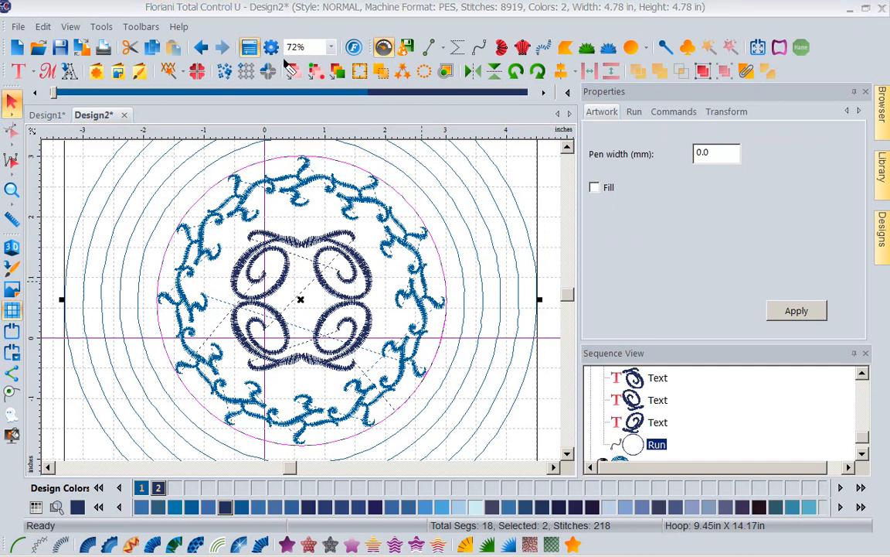
Step: Select the ripple outline artwork around the circle and convert it to a motif run stitch
mouse_move(329, 70)
mouse_down()
mouse_move(354, 68)
mouse_move(344, 33)
mouse_move(281, 39)
mouse_move(286, 68)
mouse_up()
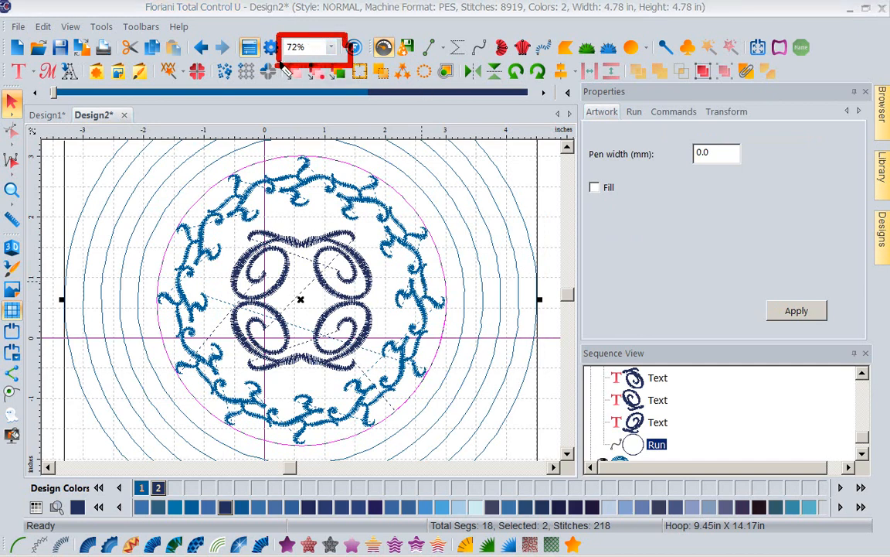
click(331, 47)
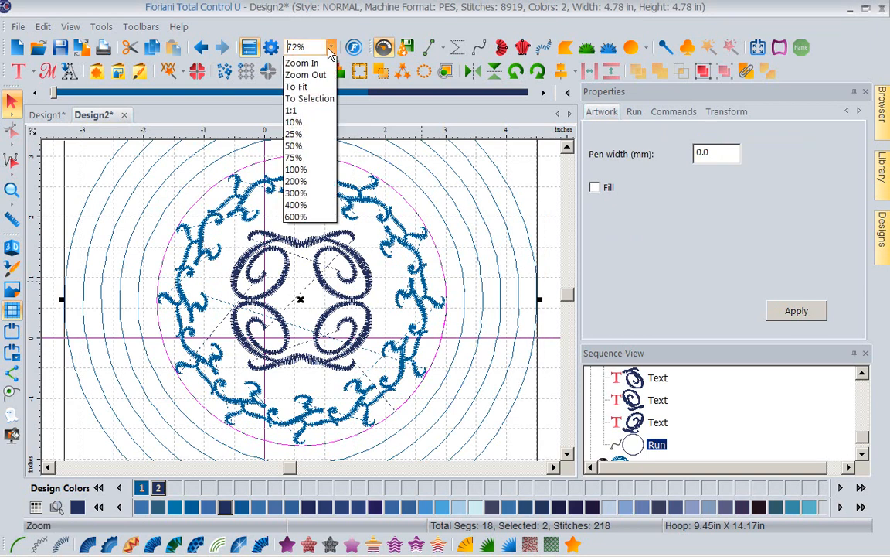
click(310, 92)
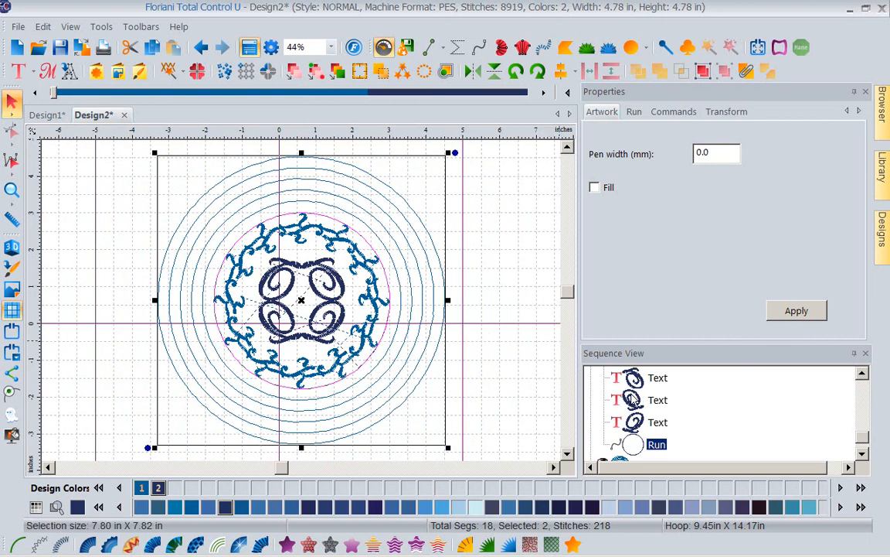
click(862, 453)
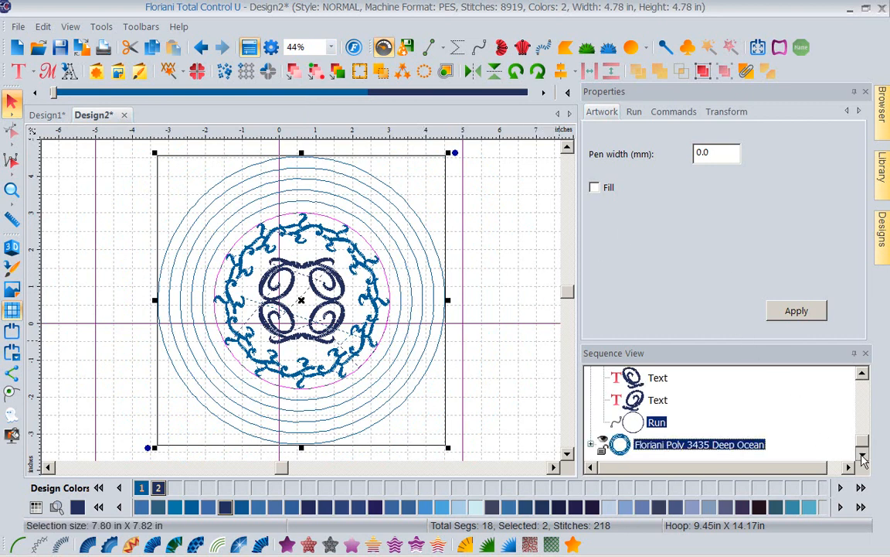
click(531, 401)
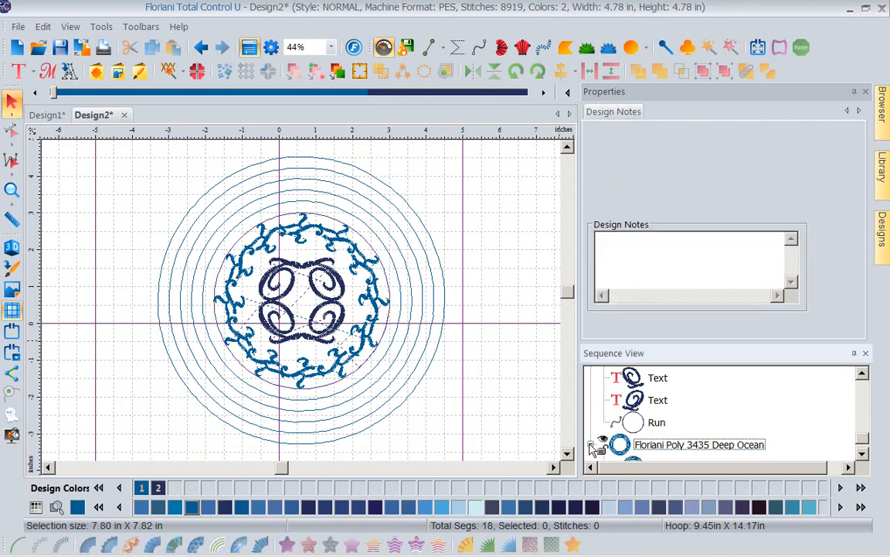
click(862, 453)
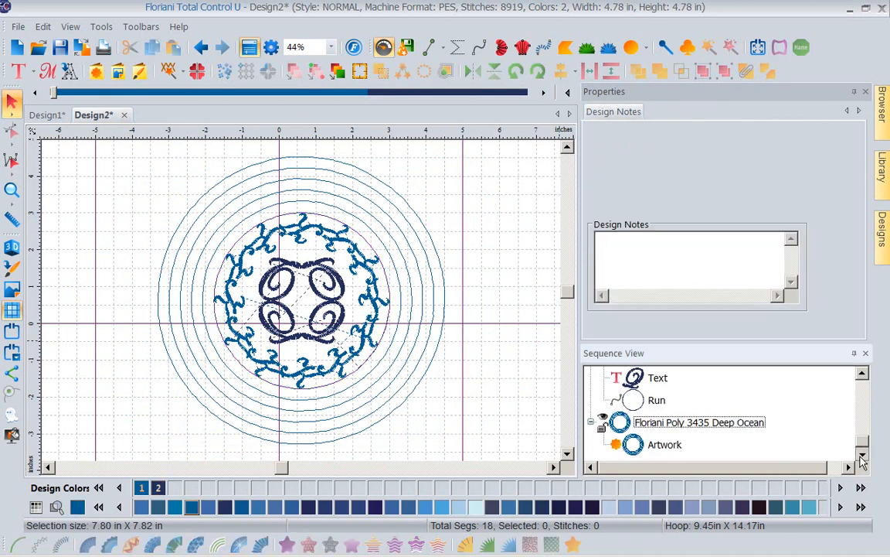
click(663, 445)
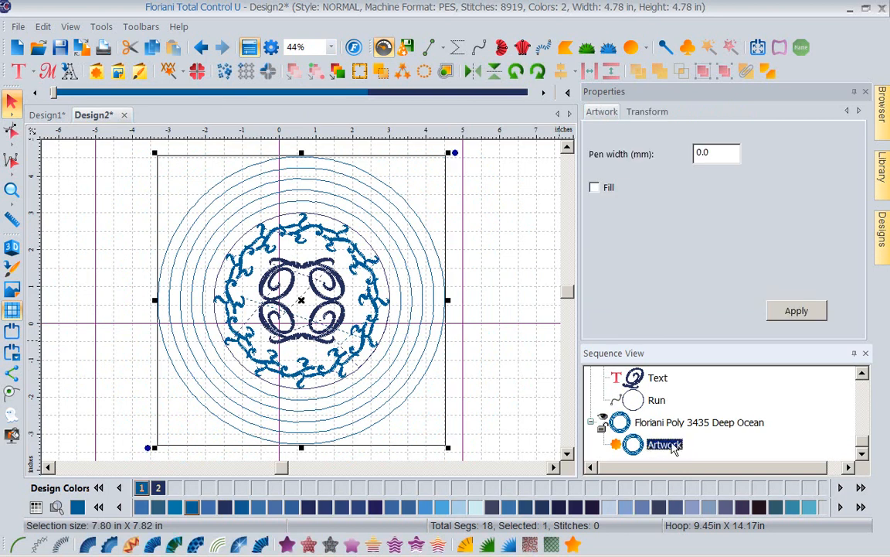
click(671, 448)
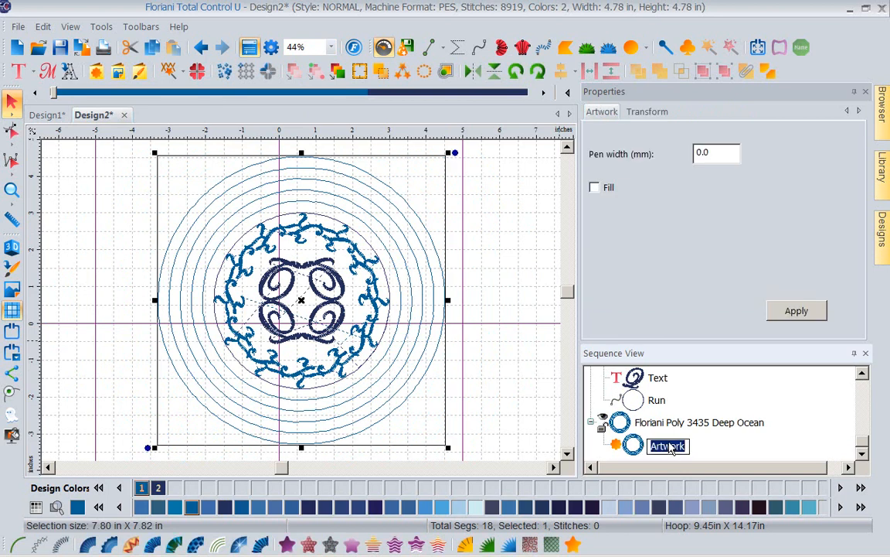
click(639, 447)
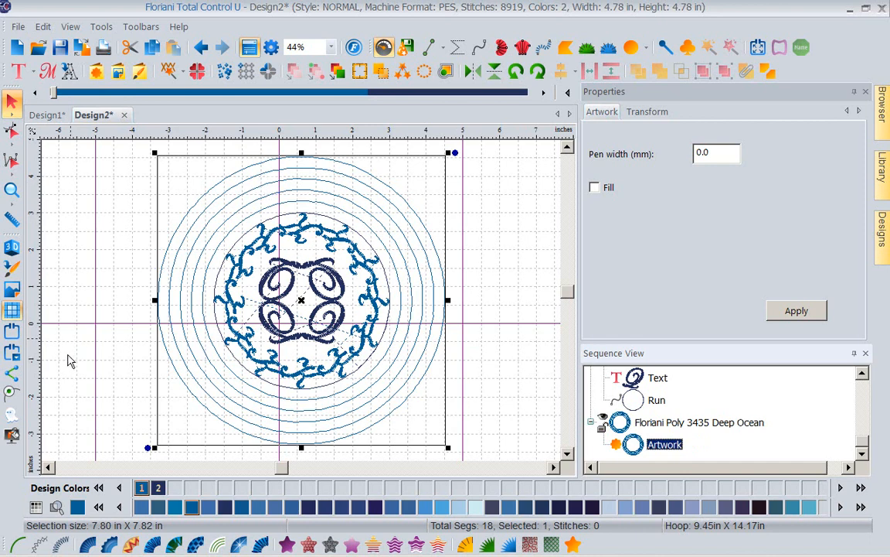
click(39, 546)
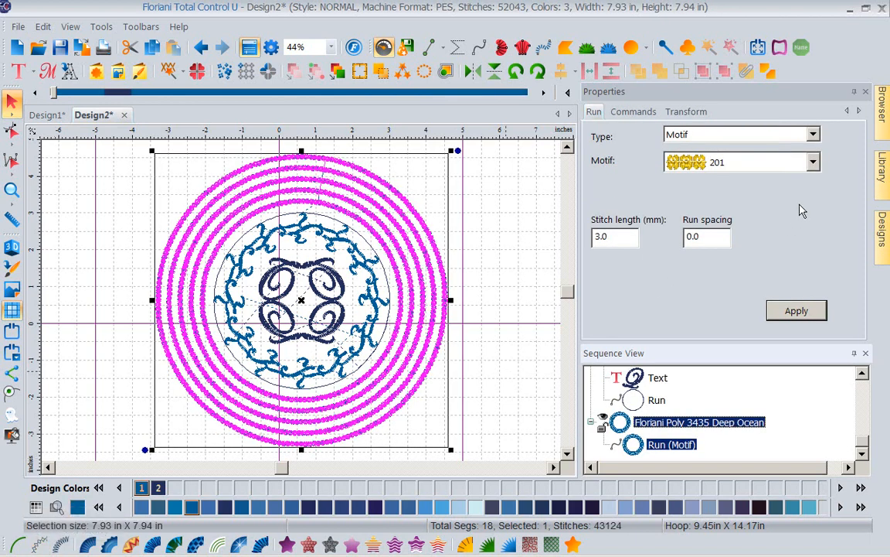
Step: Change the ripple outlines' stitch pattern to motif 232 and apply it
click(815, 166)
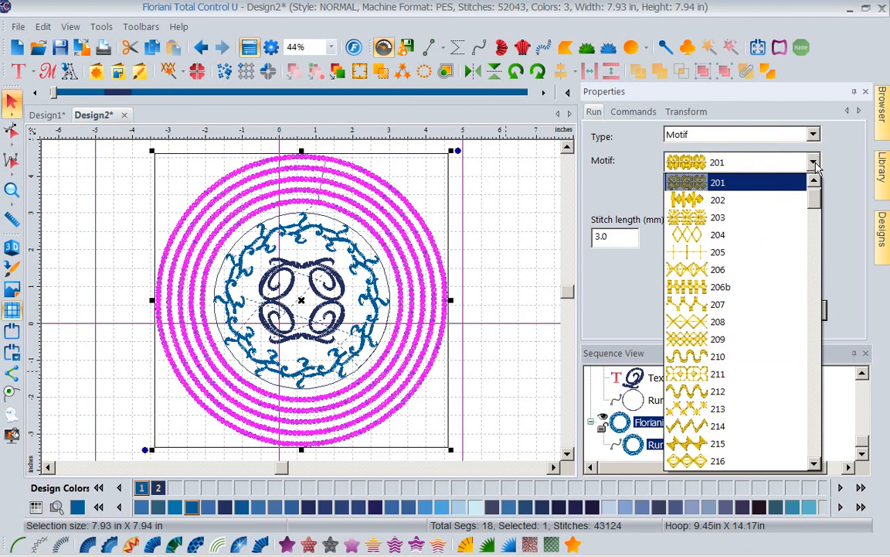
scroll(815, 205, down, 4)
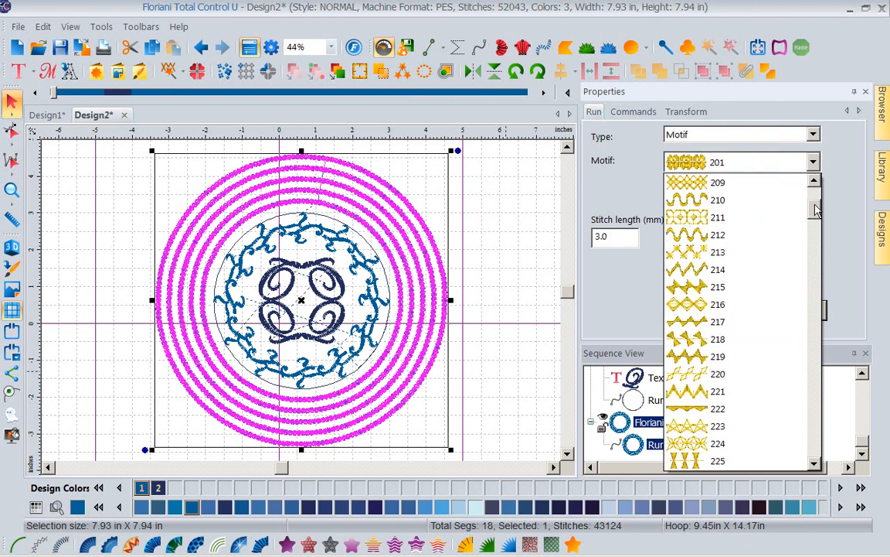
drag(816, 213, 815, 224)
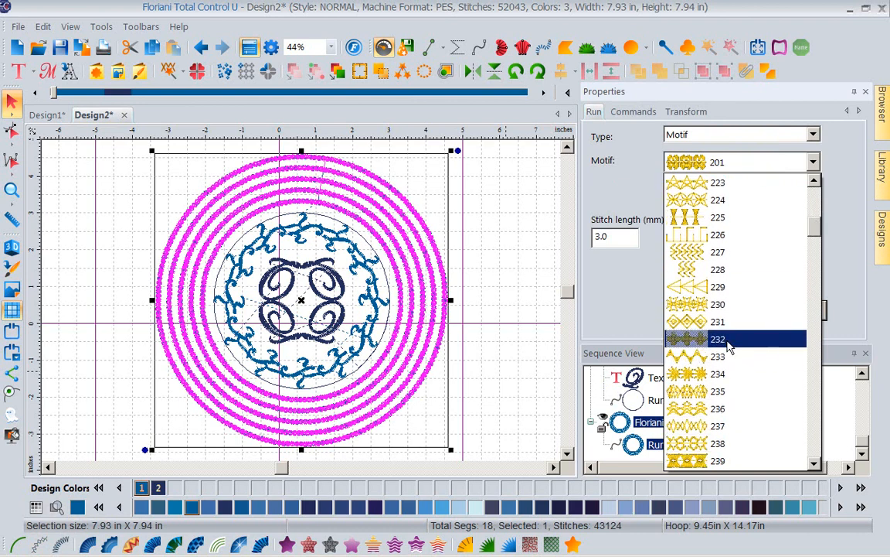
click(714, 346)
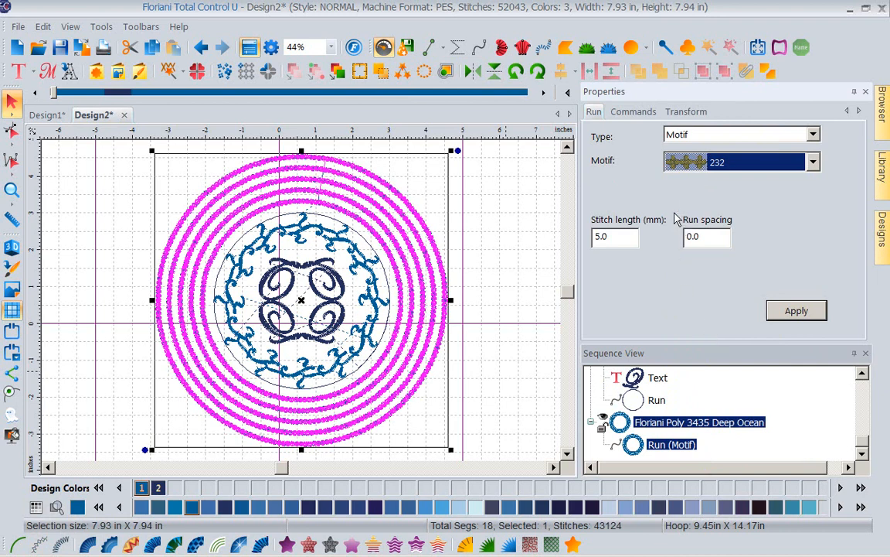
click(788, 319)
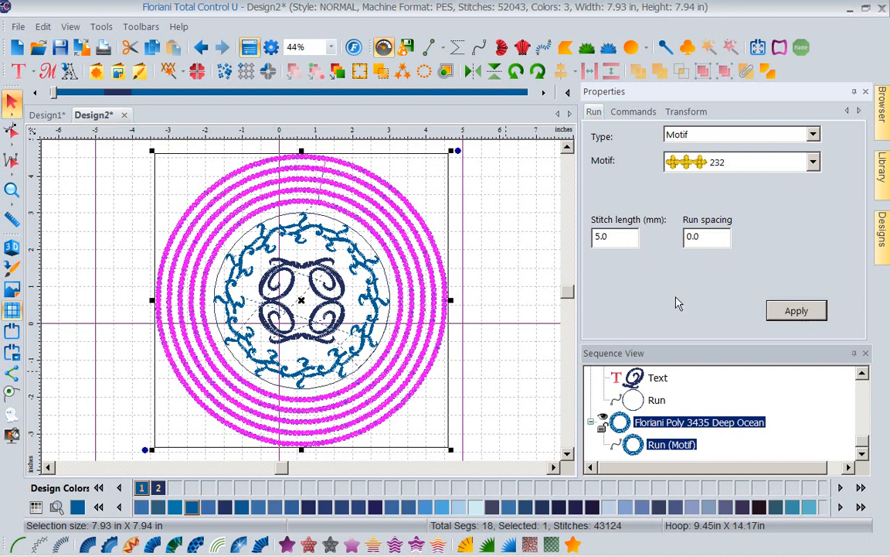
click(793, 305)
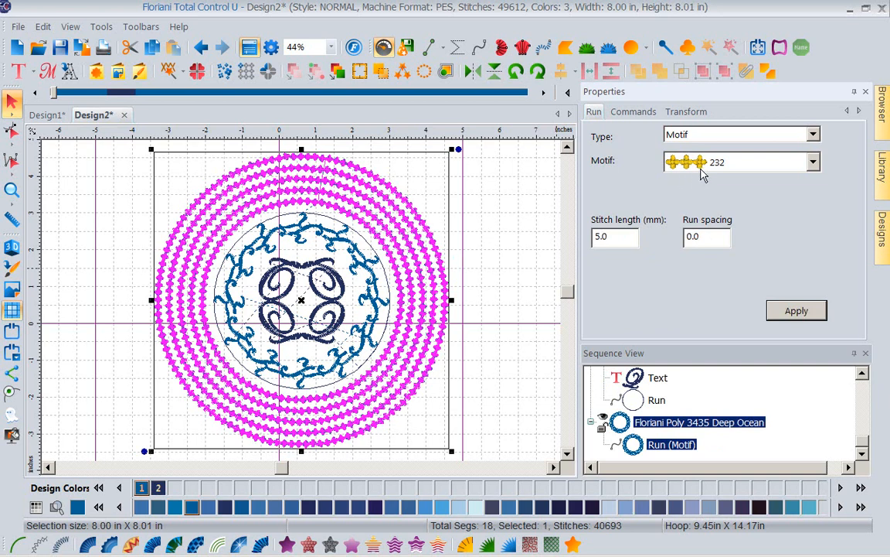
Step: Set the ripple outlines' run spacing to 2.0, apply it and deselect the outlines
click(698, 237)
double_click(692, 237)
text(2)
click(798, 311)
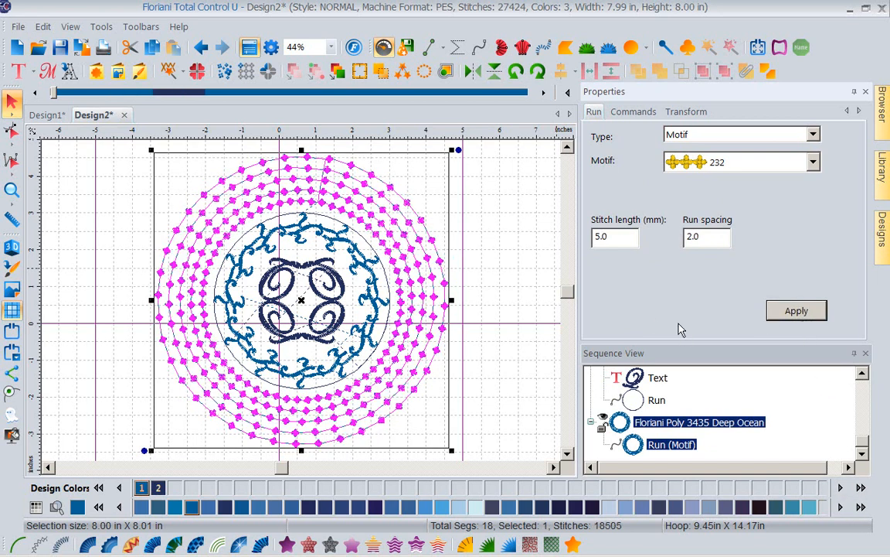
click(521, 290)
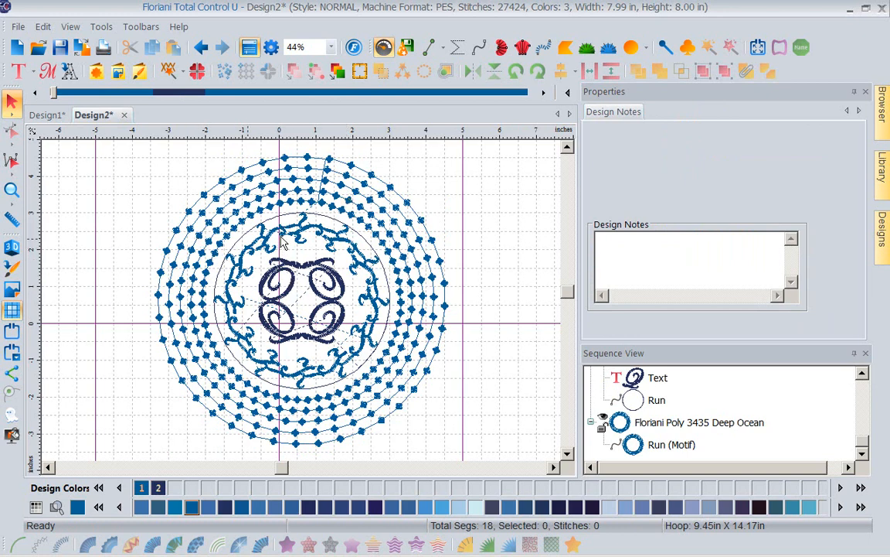
Step: Delete the single run circle between the K ring and the motif ripples
click(247, 196)
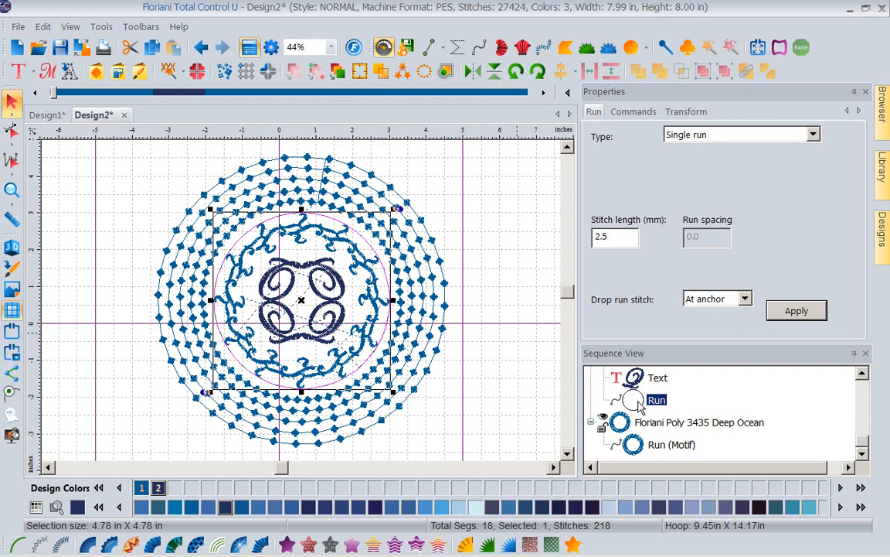
key(Delete)
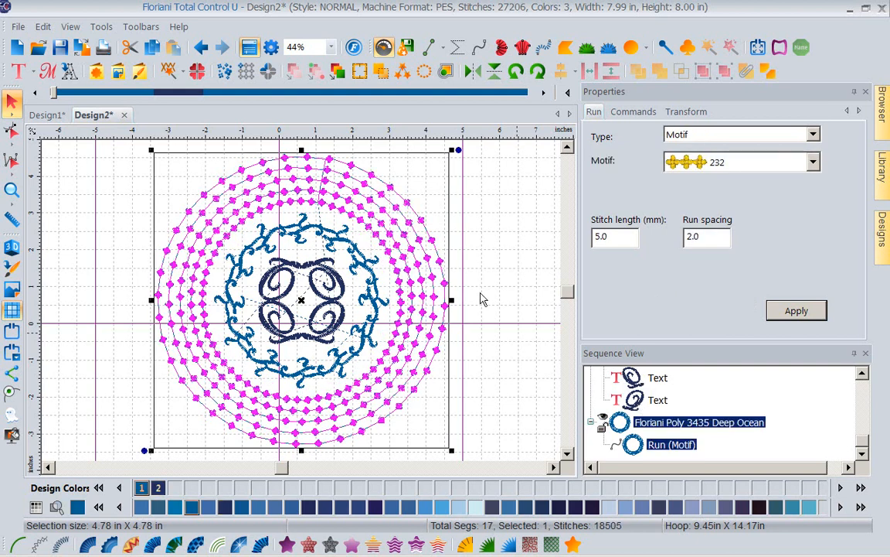
click(498, 263)
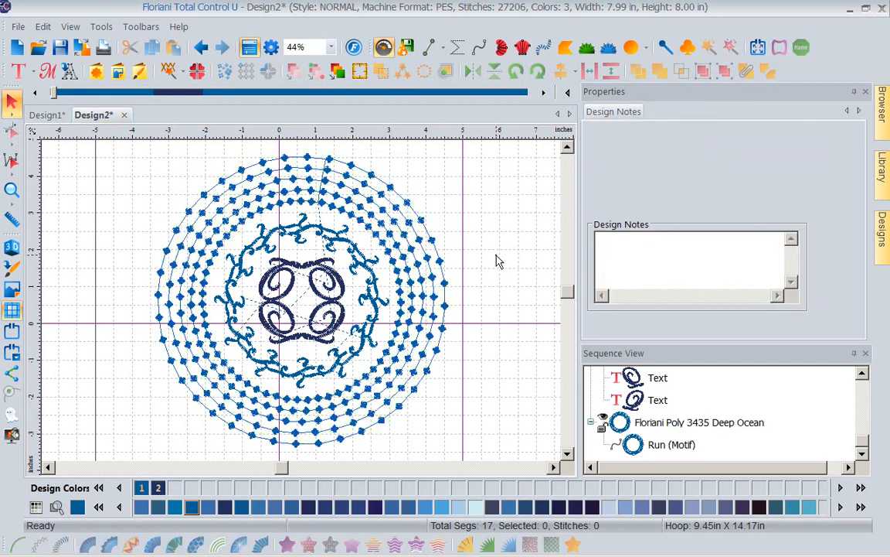
Step: Find the thread colour "red" and recolour the motif ripples with Floriani Poly 1086 Raspberry
click(316, 191)
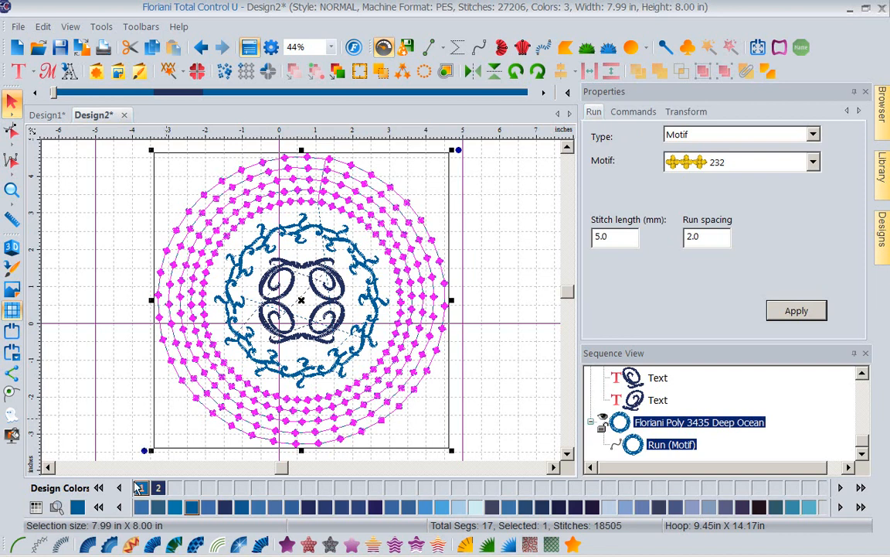
click(56, 507)
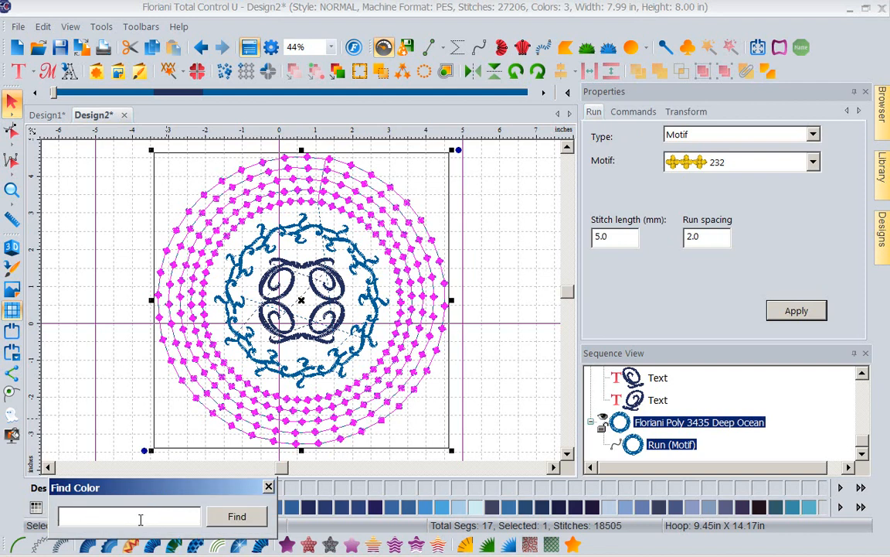
text(red)
key(Return)
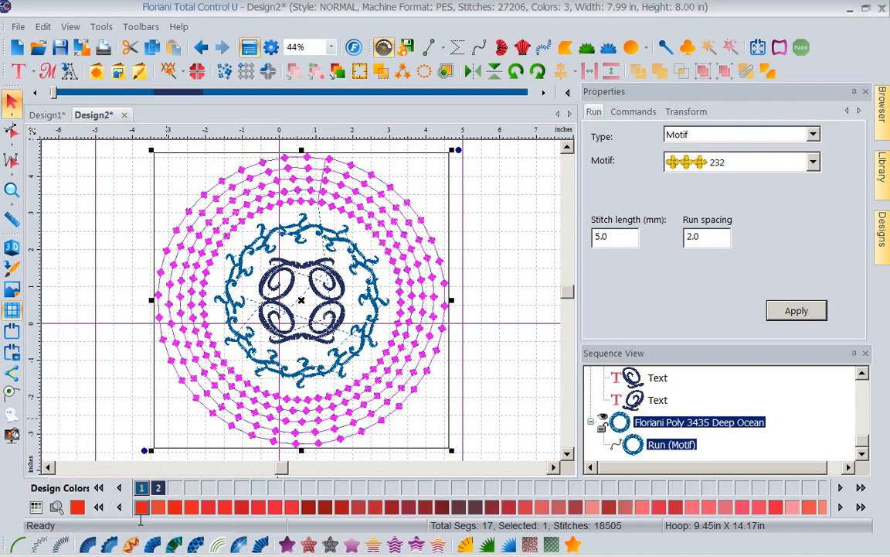
click(242, 507)
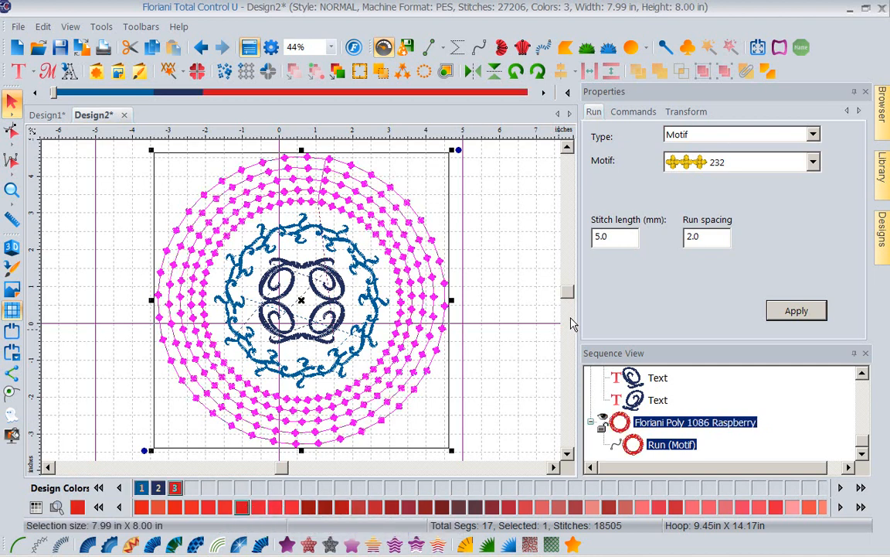
click(468, 289)
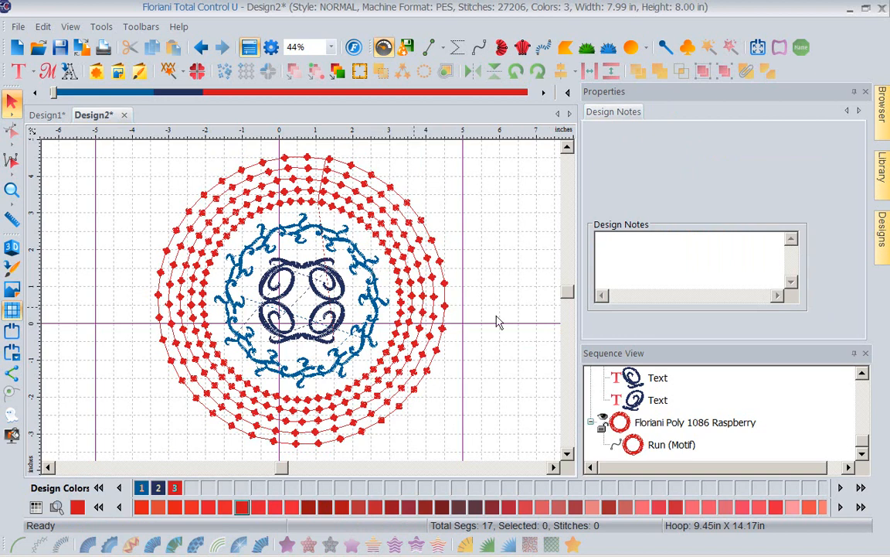
Step: Recolour the whole K-letter ring with the ripples' Raspberry thread
drag(860, 444, 860, 383)
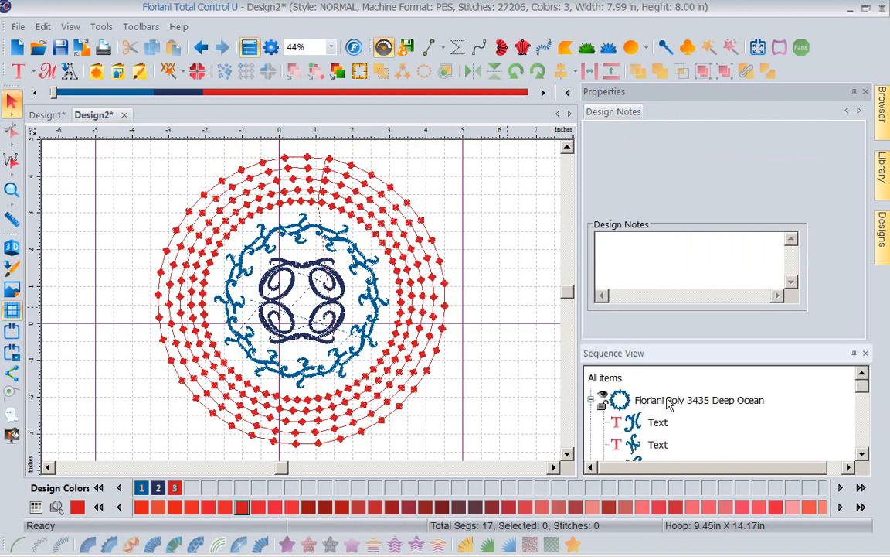
click(691, 405)
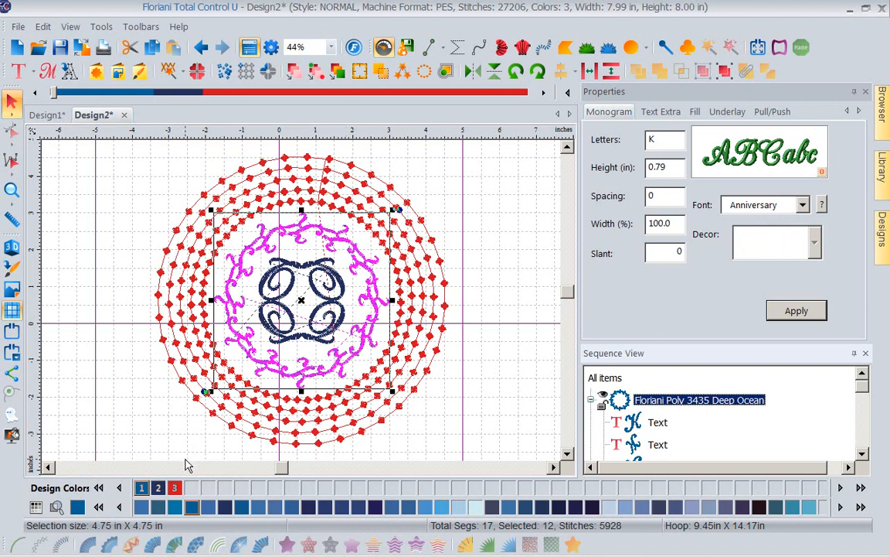
click(175, 488)
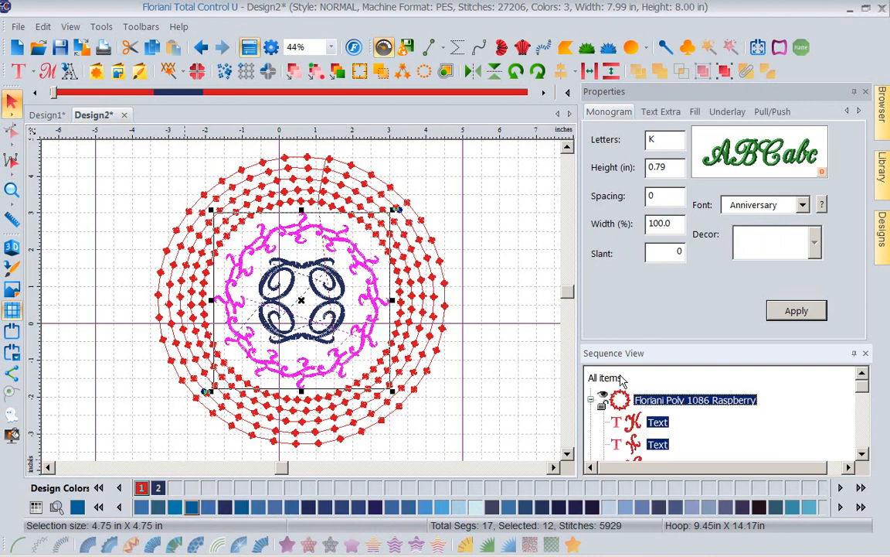
Step: Recolour the entire design, including the central Q motif, in Raspberry and show it in 3D view
key(ctrl+a)
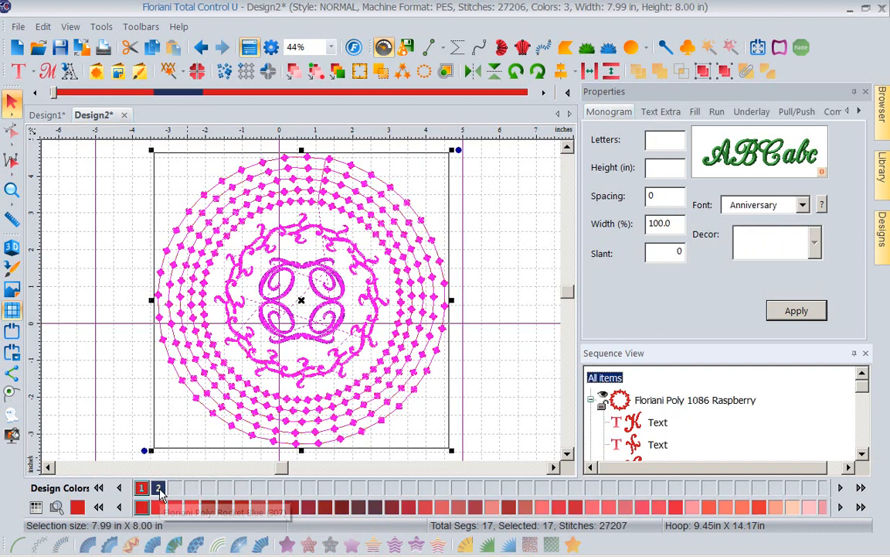
click(142, 488)
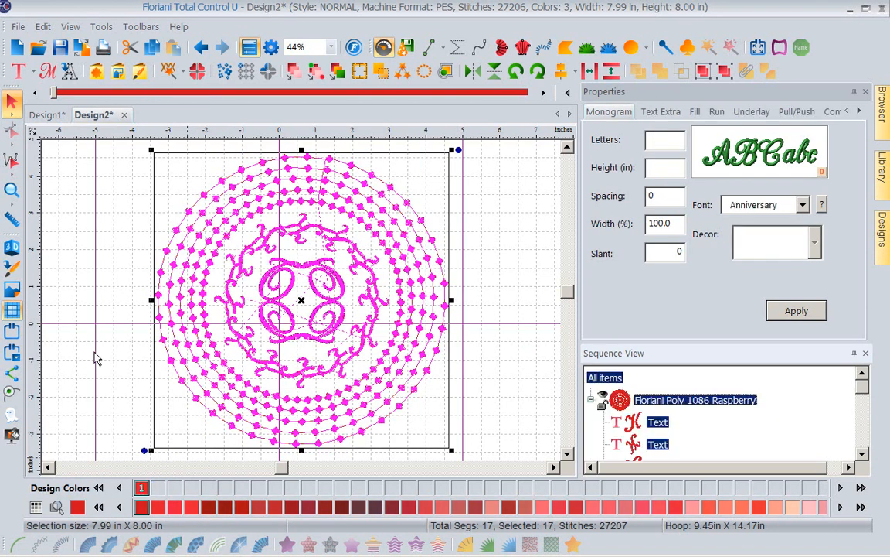
click(79, 311)
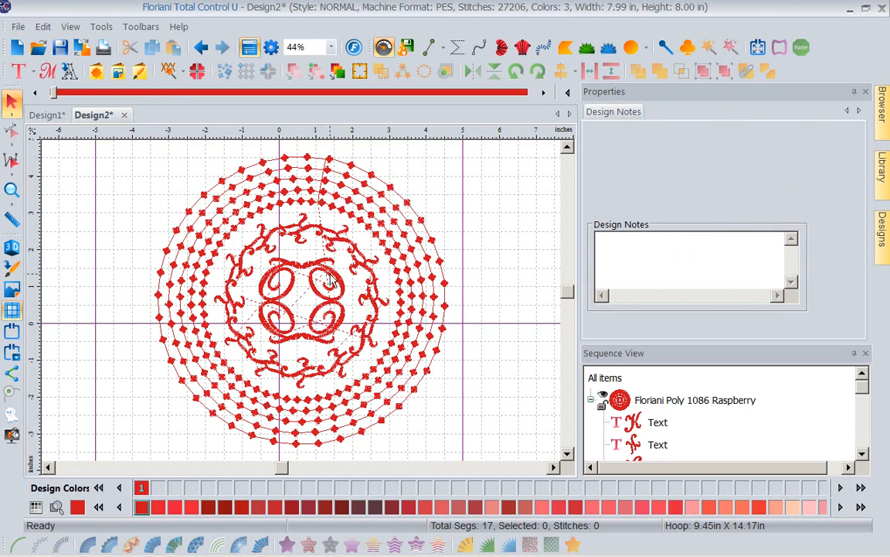
click(12, 248)
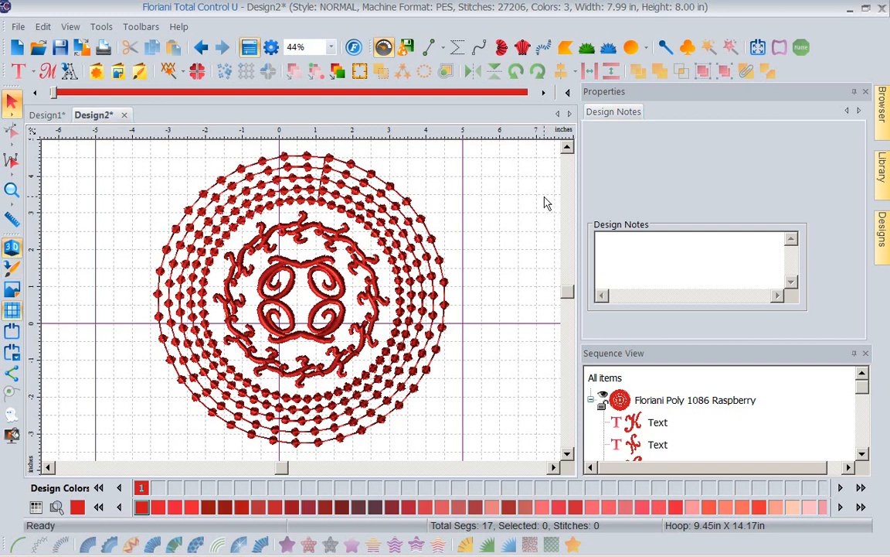